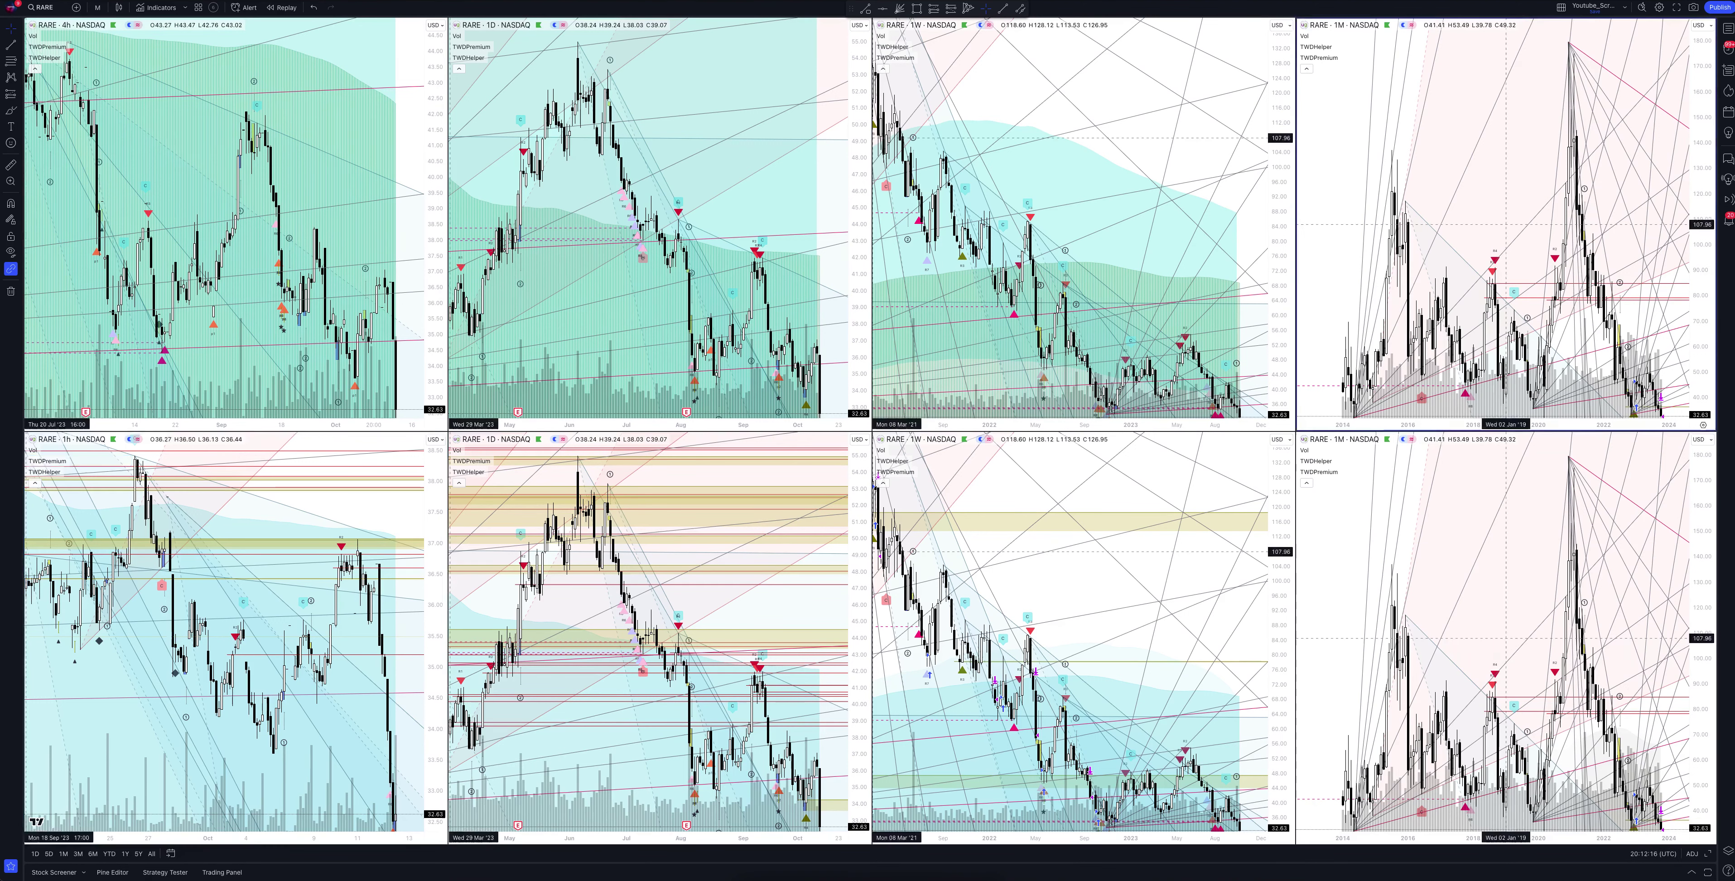
# Step: Maximize the lower 1M RARE chart pane to fill the whole layout
pyautogui.click(1704, 837)
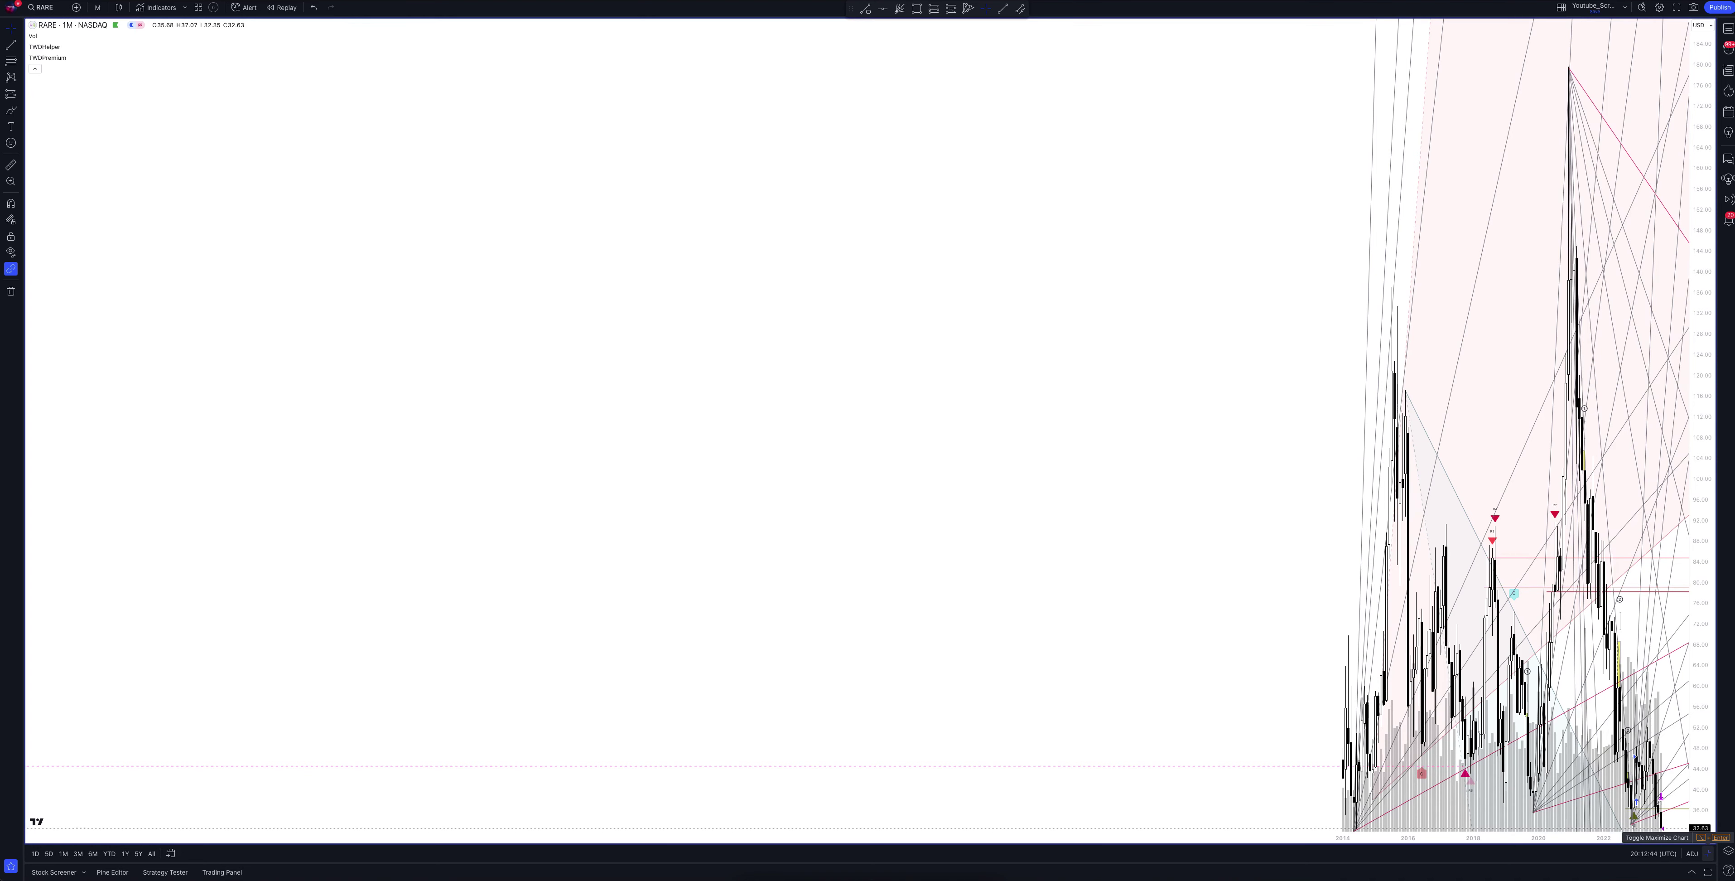
# Step: Toggle the monthly RARE chart out of and back into maximized view, ending on the eight-chart grid
pyautogui.click(1708, 853)
pyautogui.click(1708, 853)
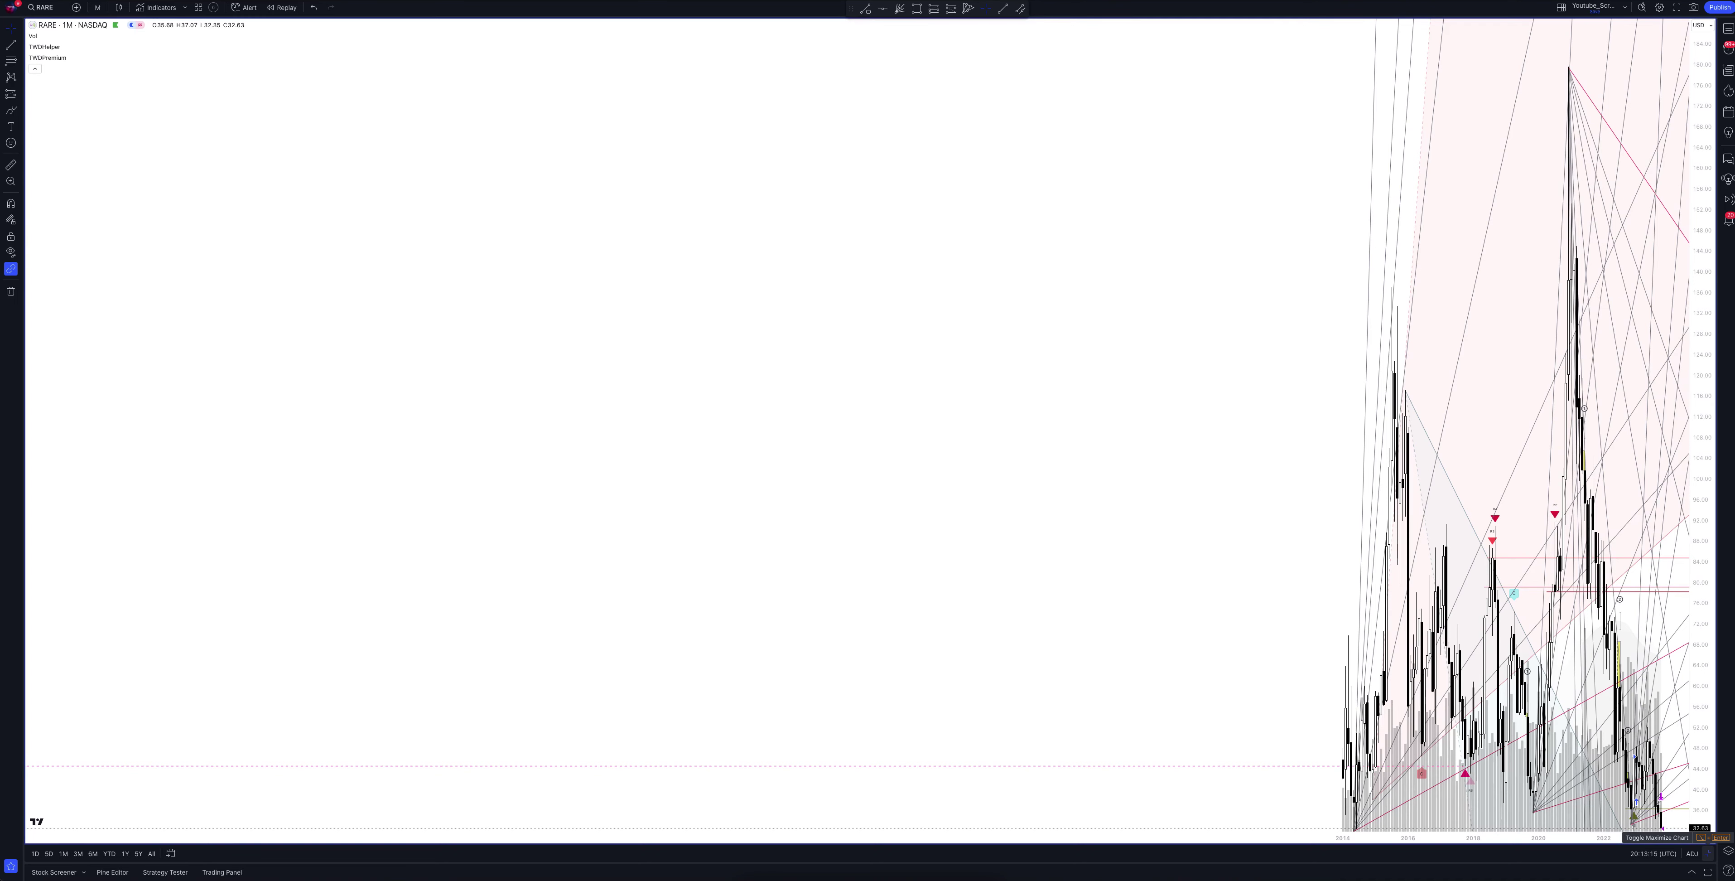
pyautogui.click(1702, 837)
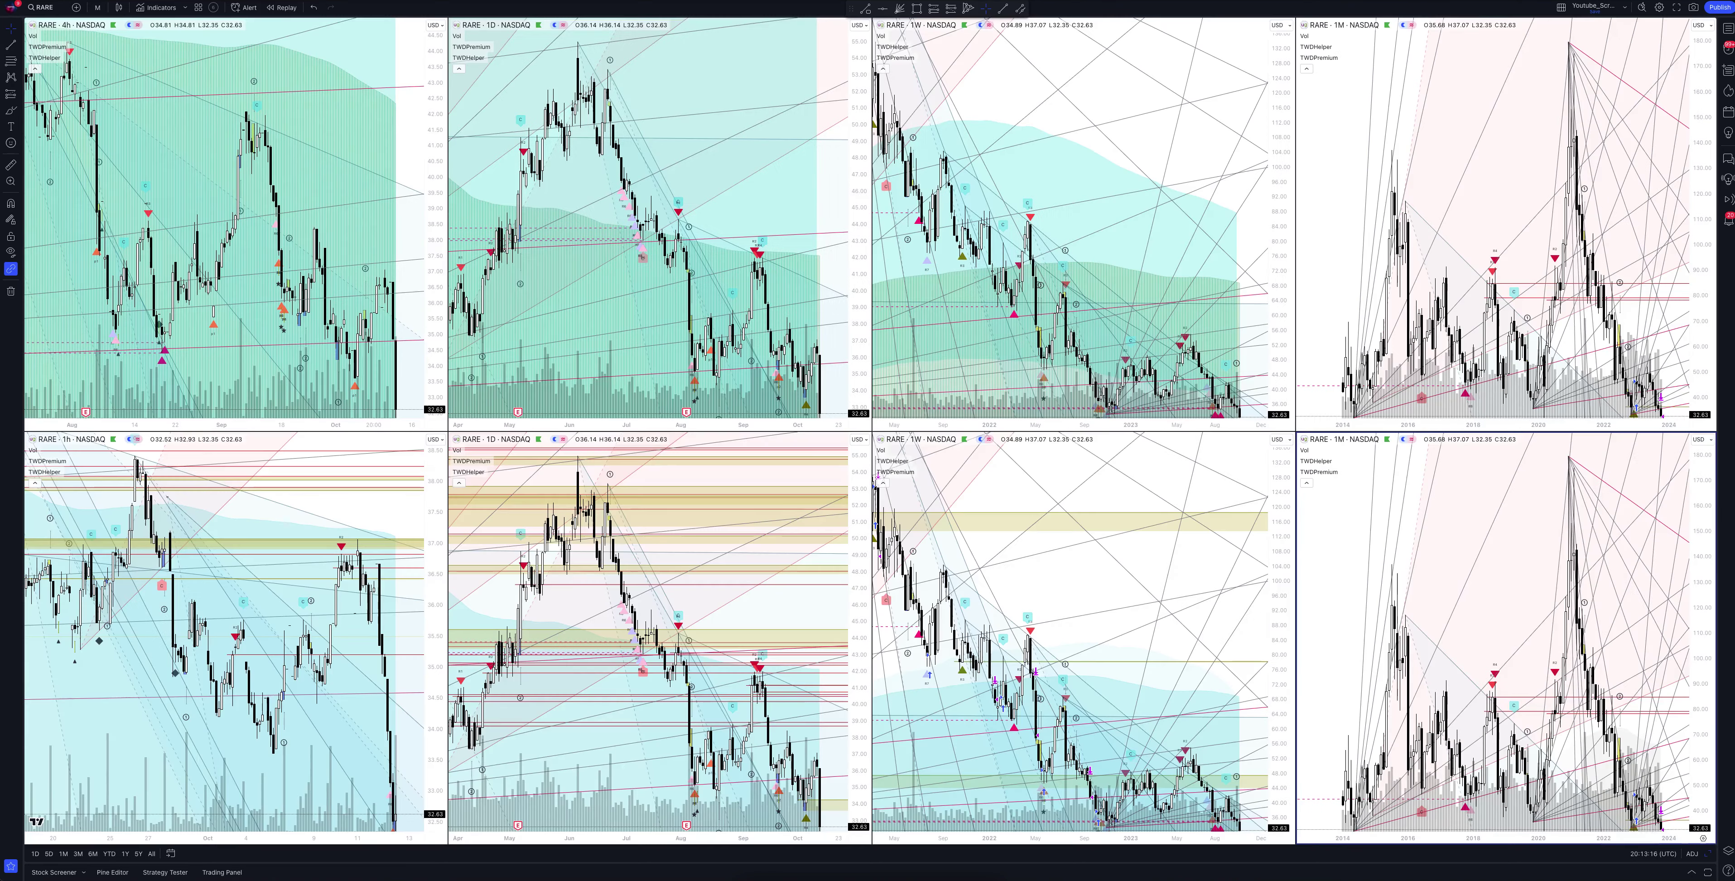
pyautogui.hotkey('alt', 'Return')
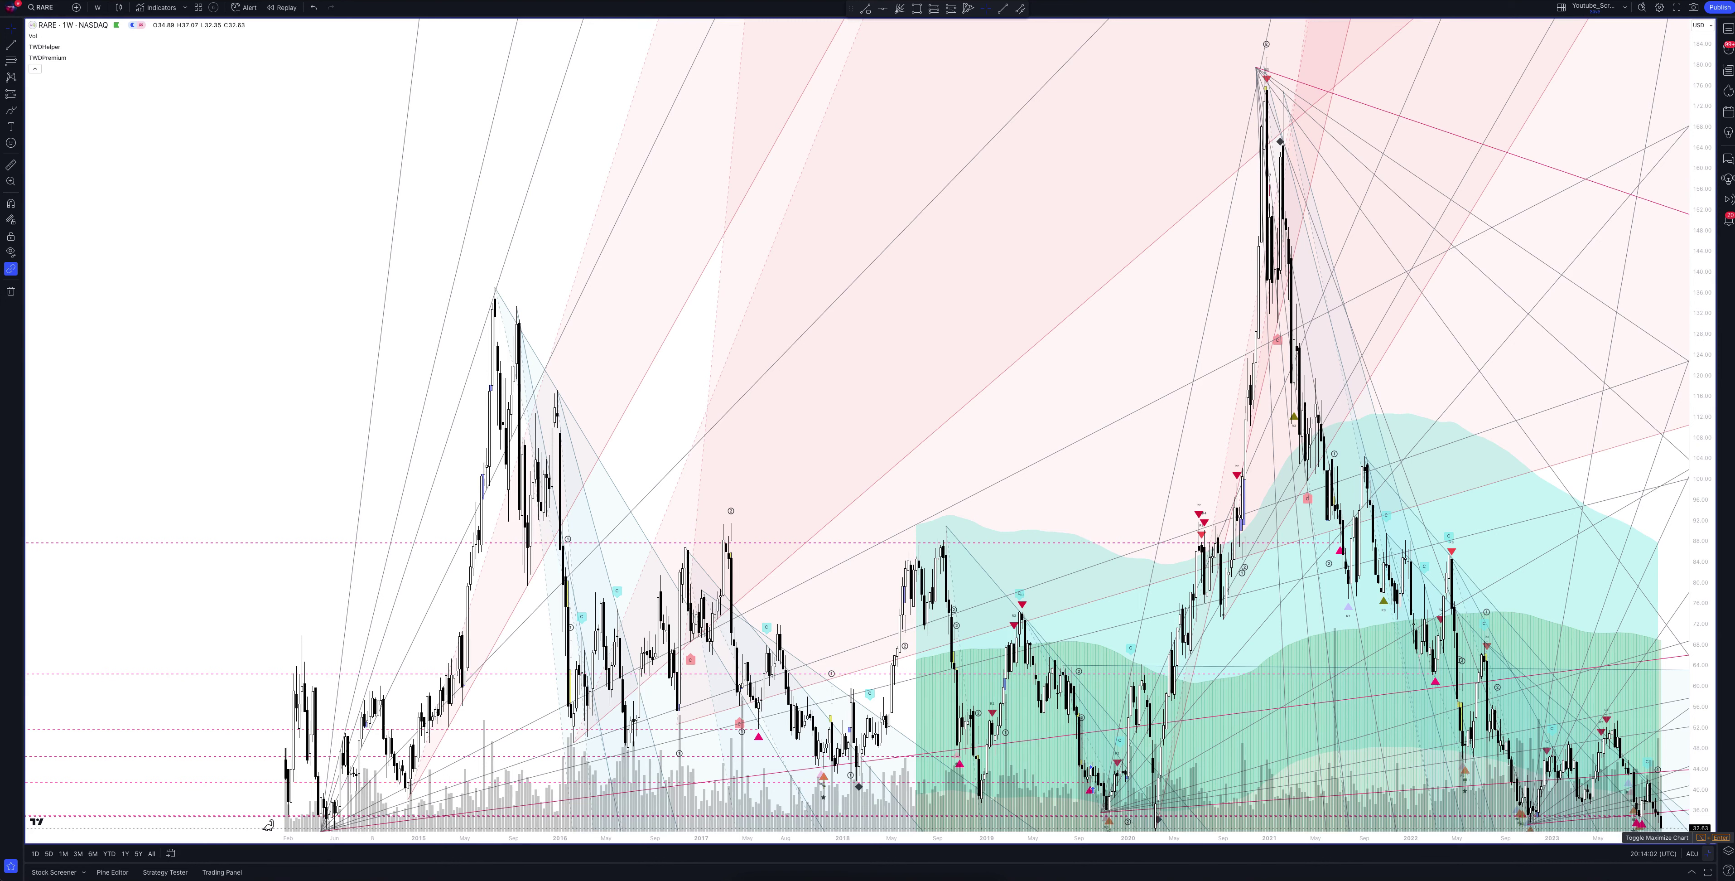
pyautogui.hotkey('alt', 'Return')
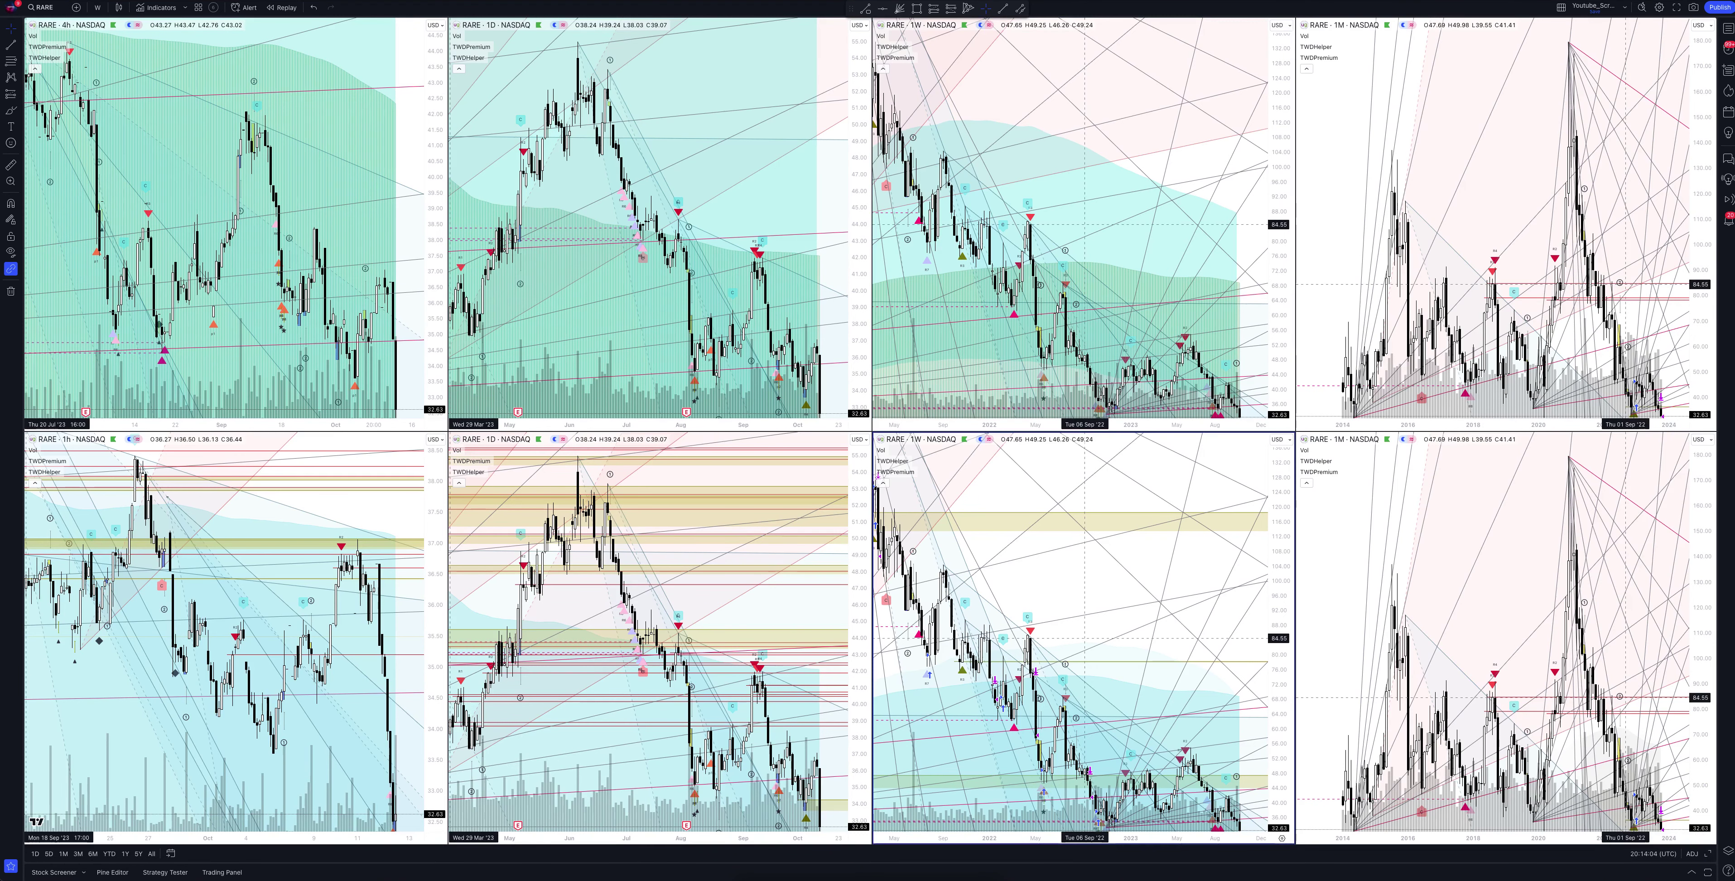
# Step: Maximize the lower weekly RARE chart with Alt+Enter, then return to the eight-chart grid
pyautogui.hotkey('alt', 'Return')
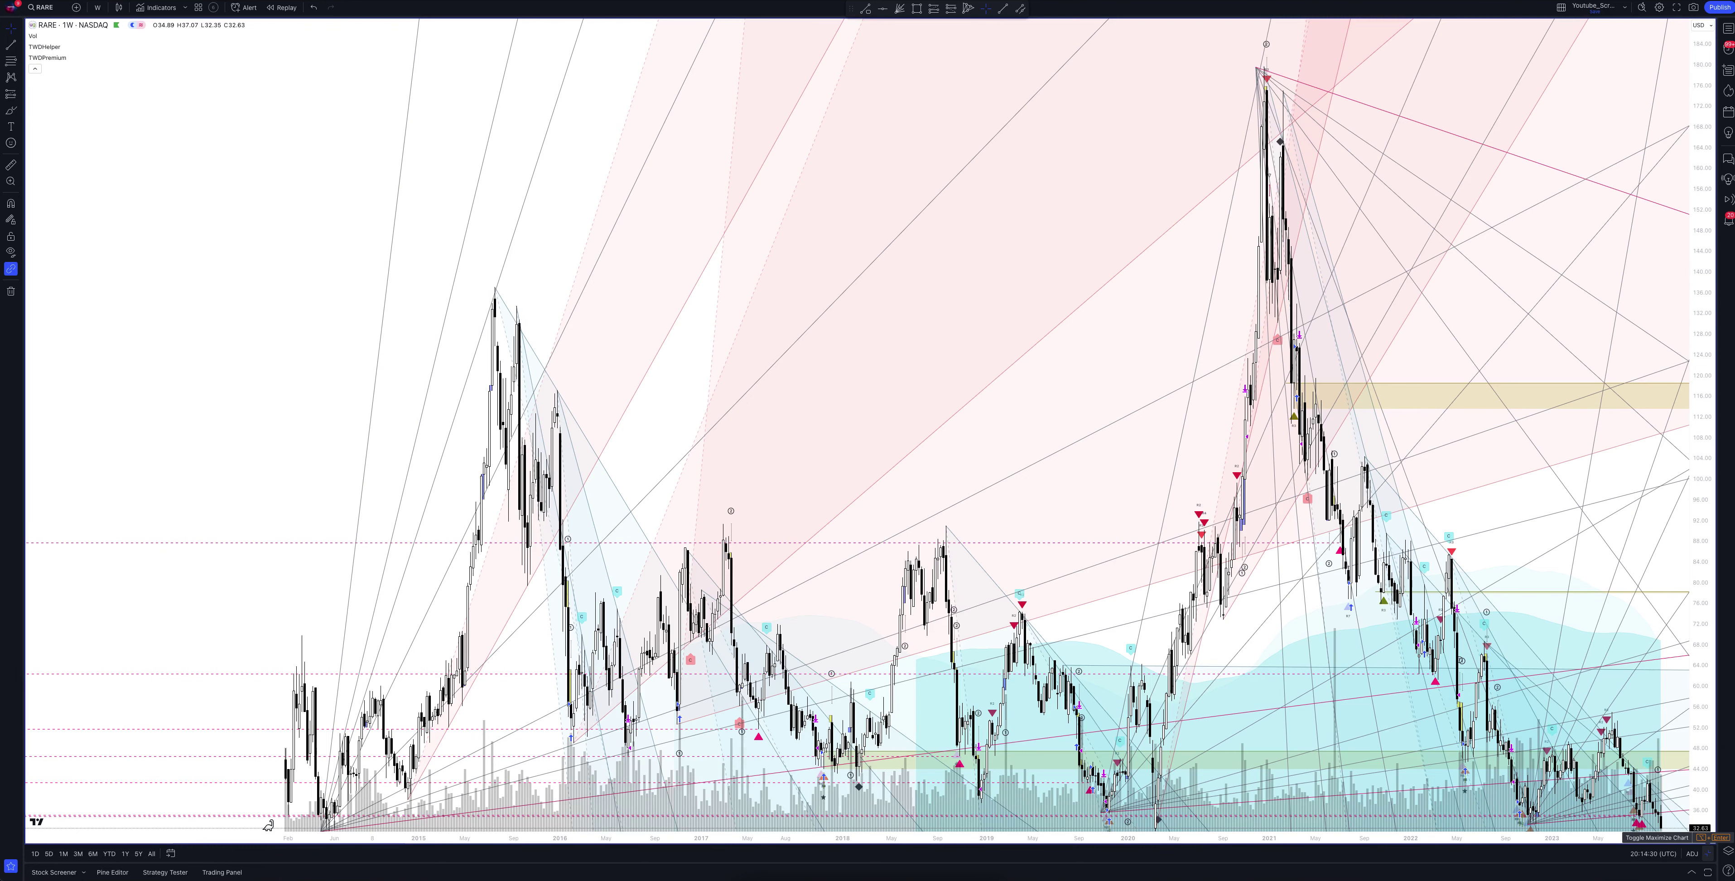
pyautogui.click(1703, 836)
# Step: Maximize the upper daily RARE chart, then restore the eight-chart grid
pyautogui.click(1703, 836)
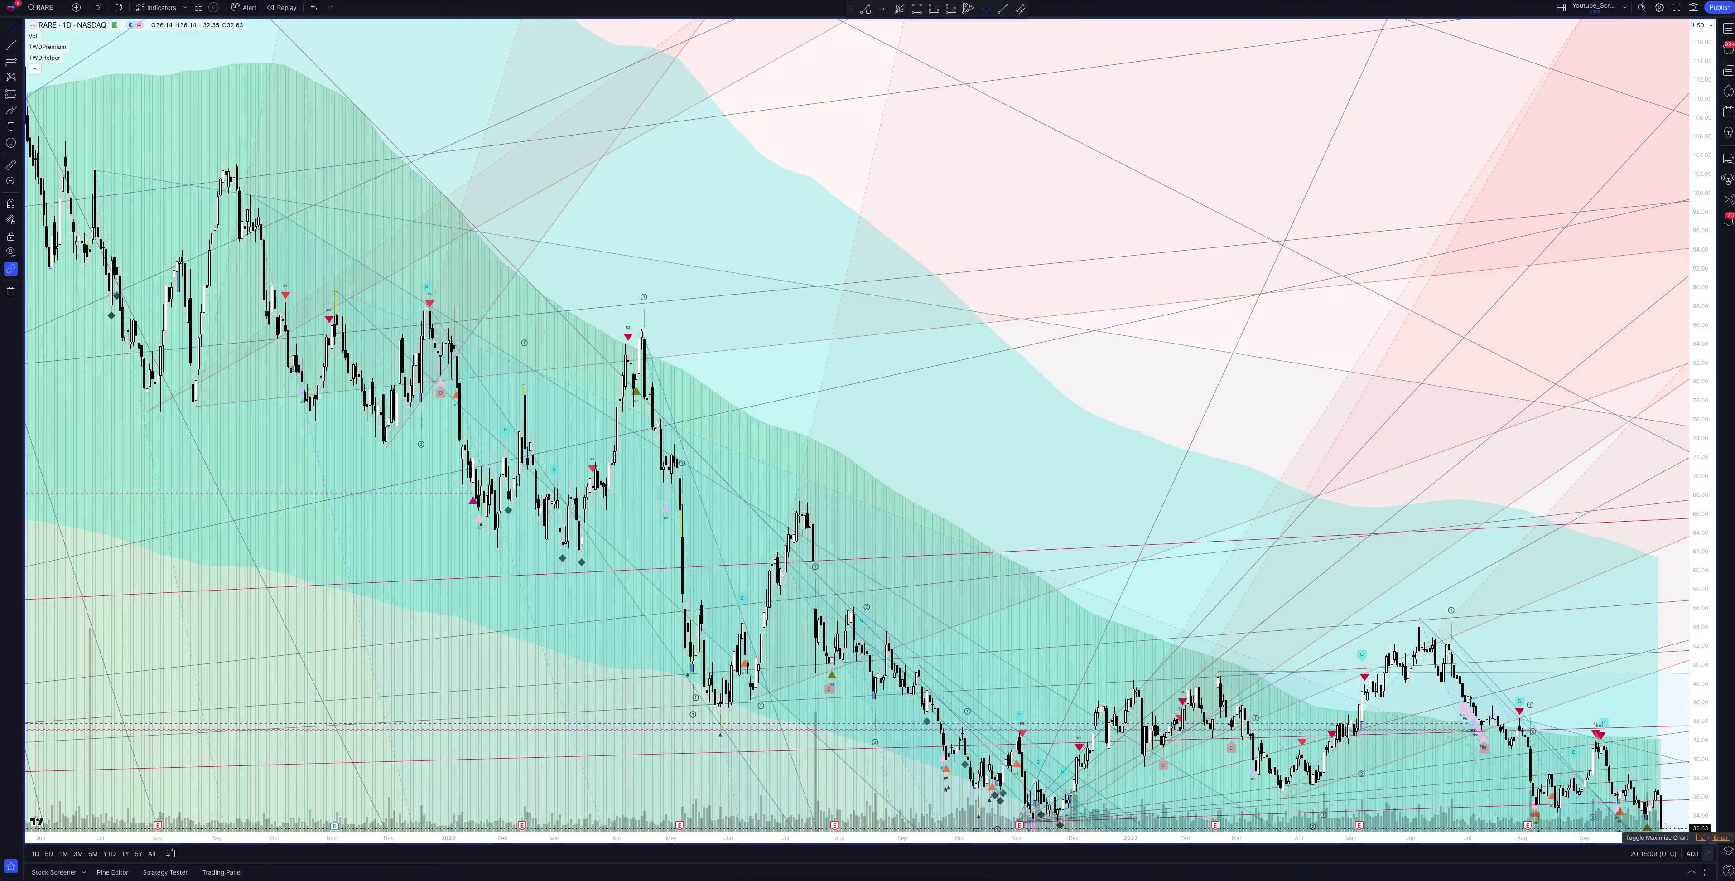
pyautogui.click(1708, 853)
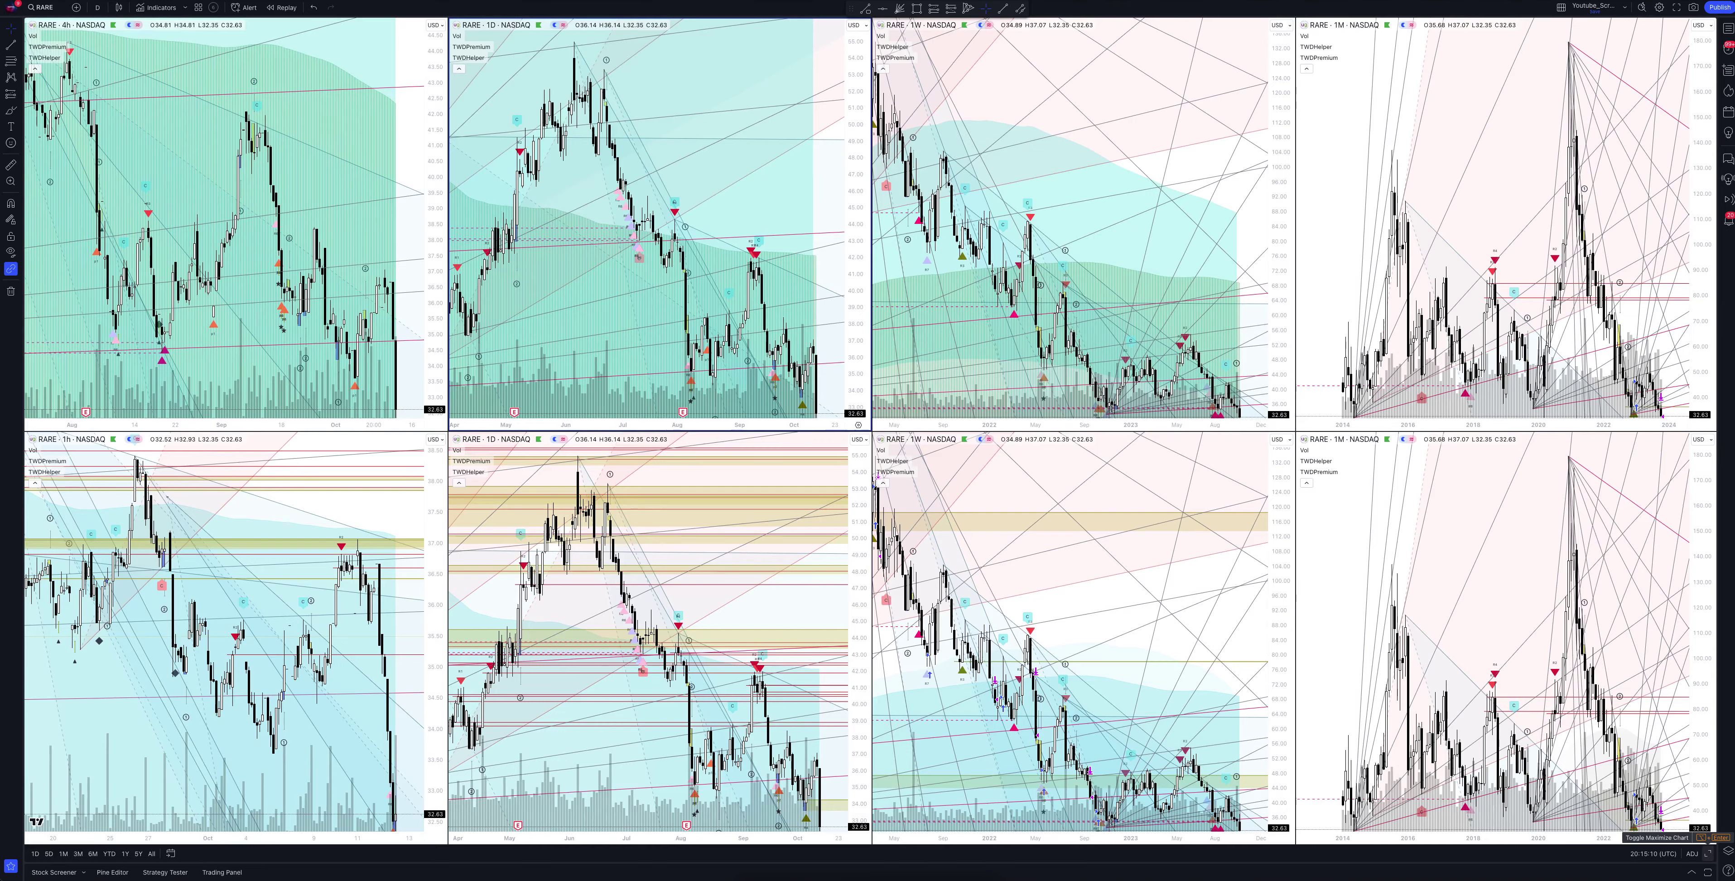
# Step: Maximize the lower daily RARE chart, show its TWDPremium Strategy Tester results, then restore the grid
pyautogui.click(1708, 853)
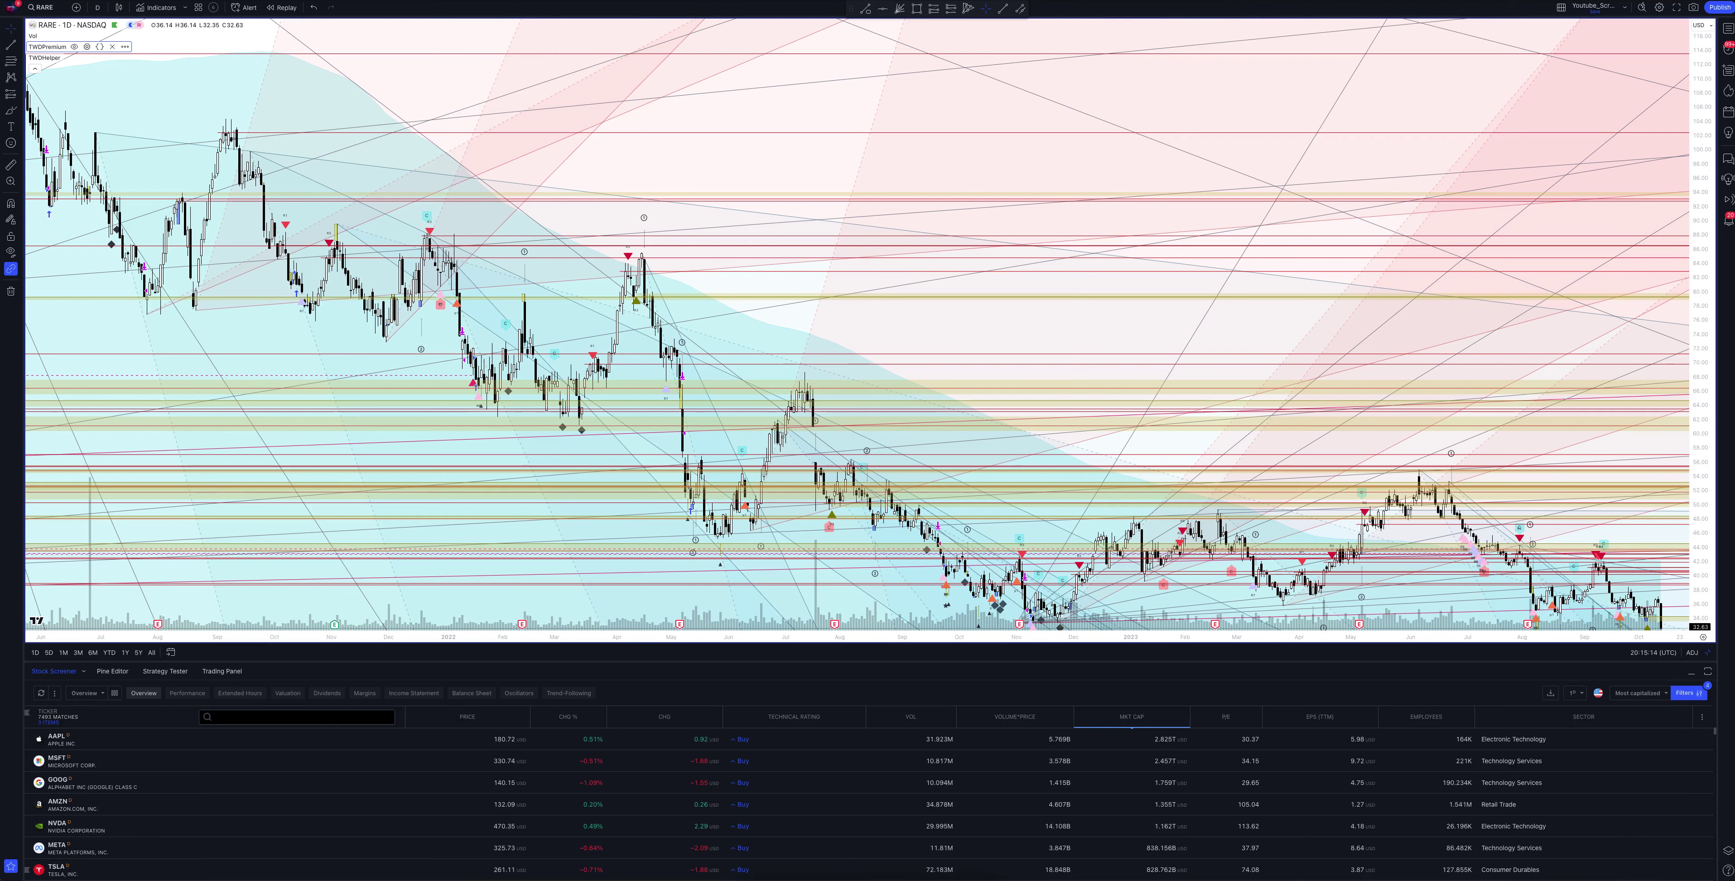
pyautogui.click(164, 671)
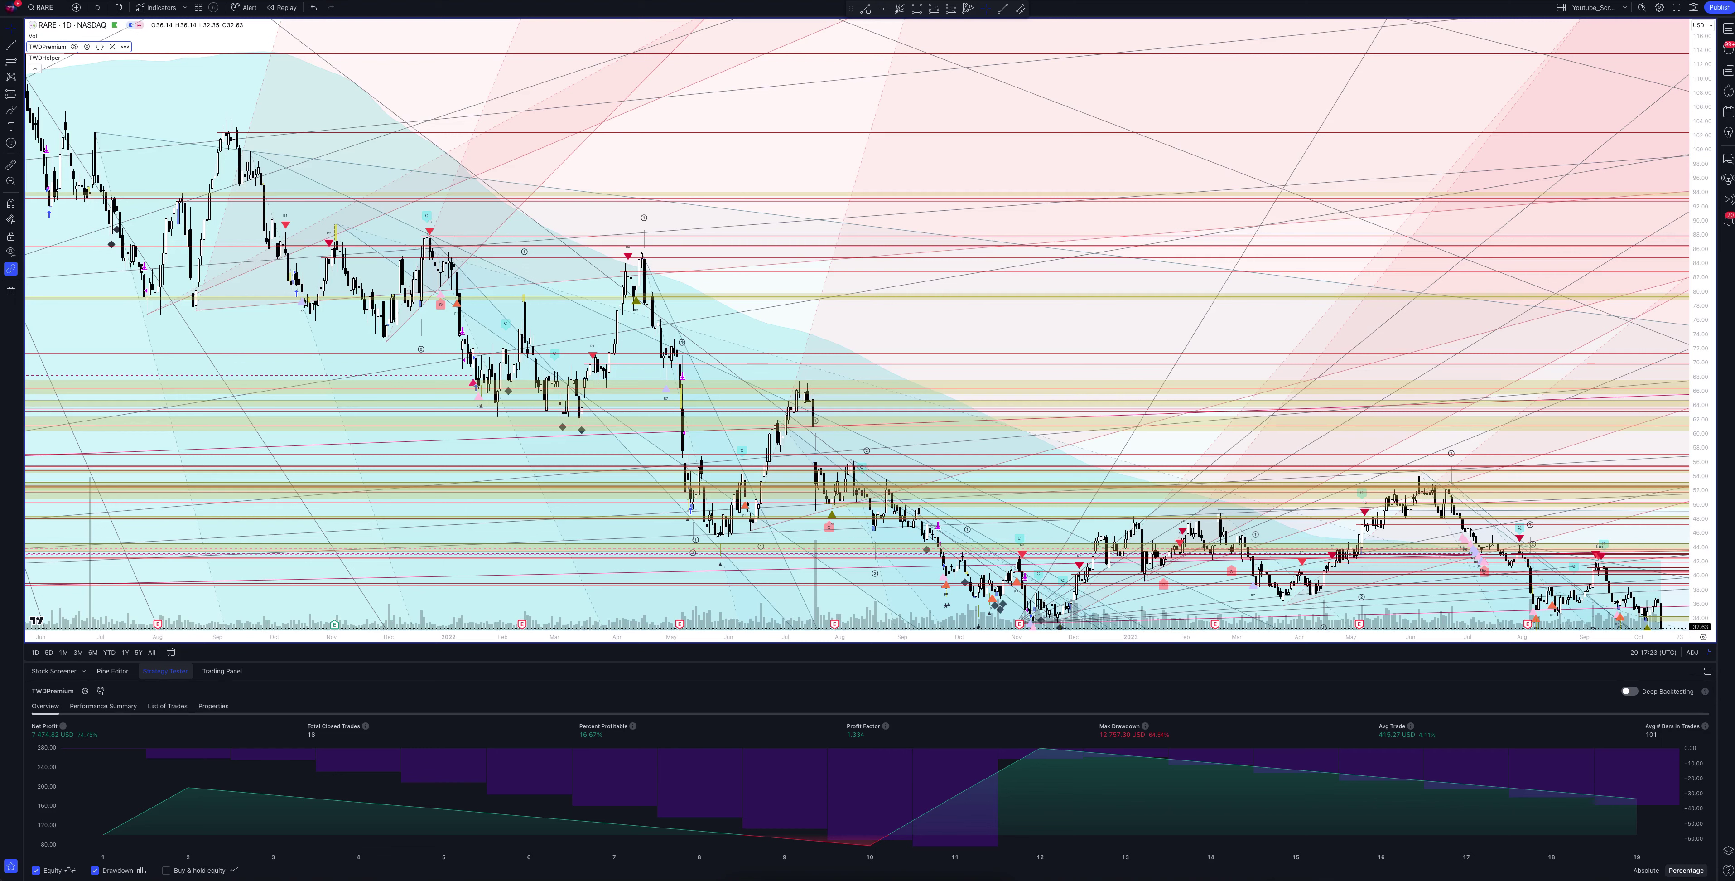
pyautogui.hotkey('alt', 'Return')
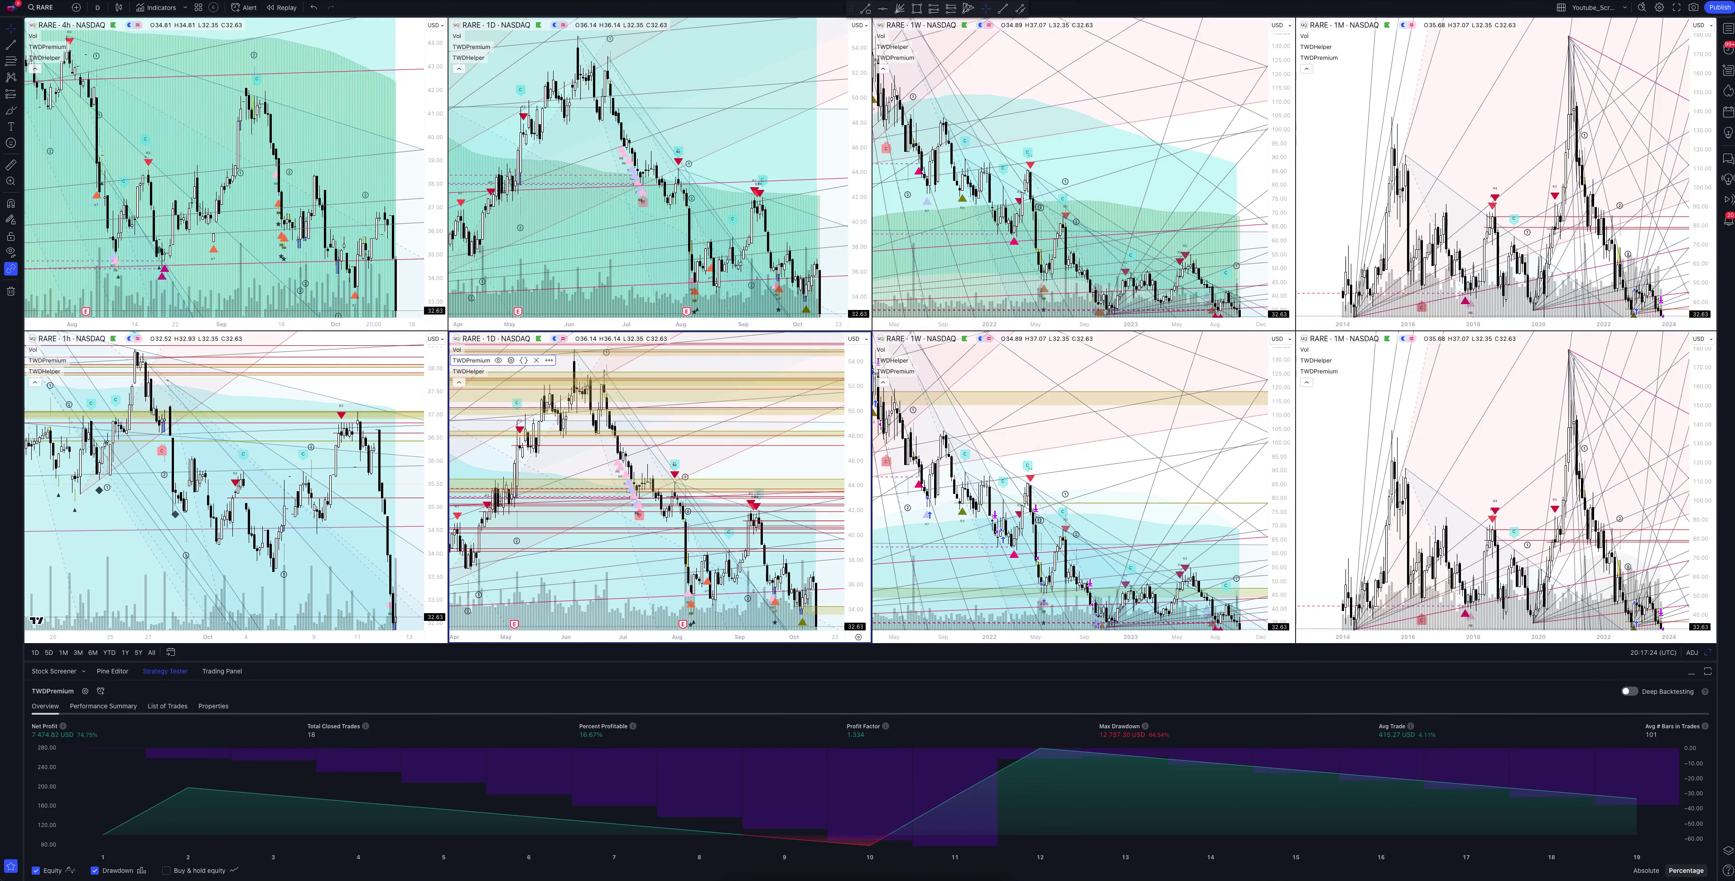
# Step: Maximize the 4-hour RARE chart with the TWDPremium strategy overview below it
pyautogui.hotkey('alt', 'Return')
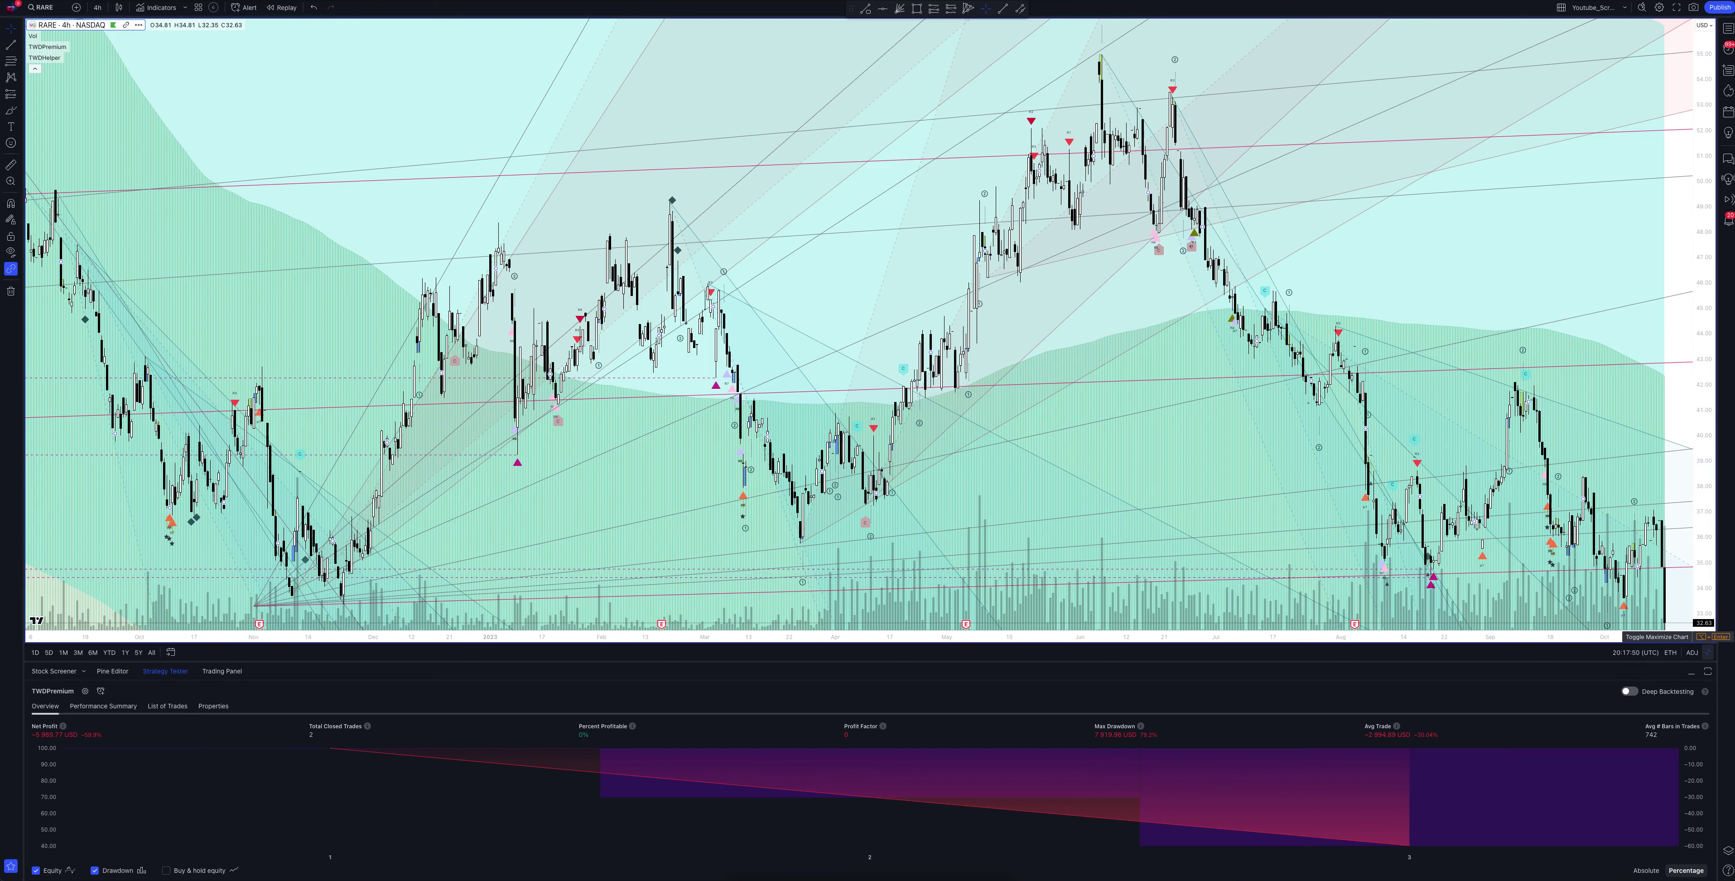
# Step: Maximize the 1-hour RARE chart and switch its interval to 2 hours
pyautogui.click(1707, 636)
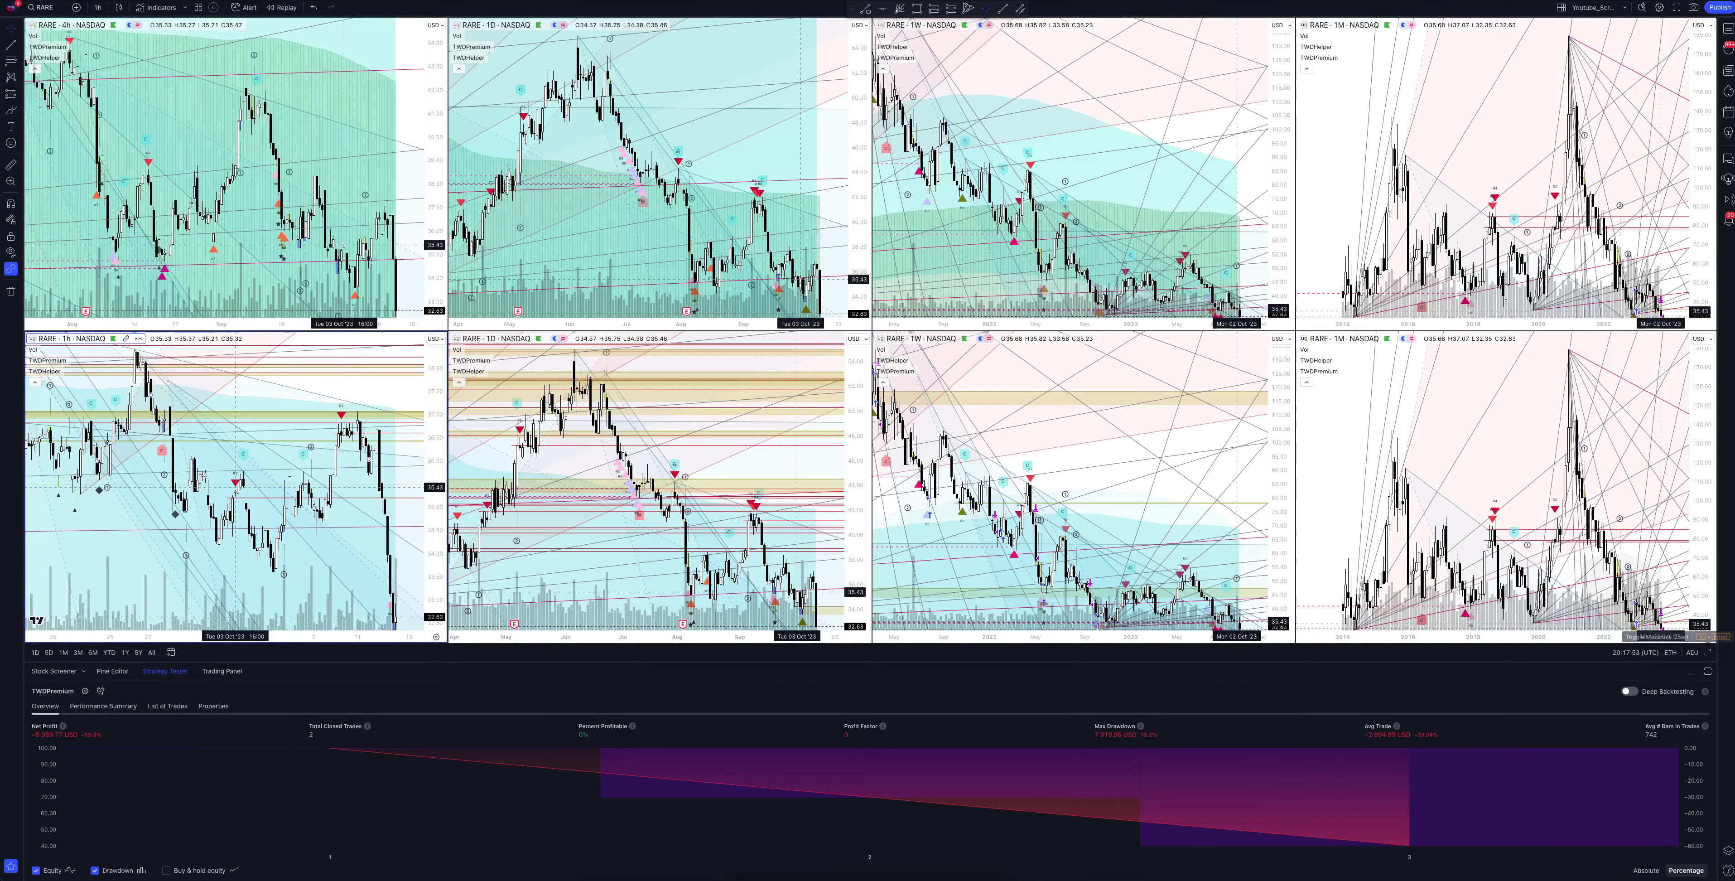
pyautogui.click(1707, 636)
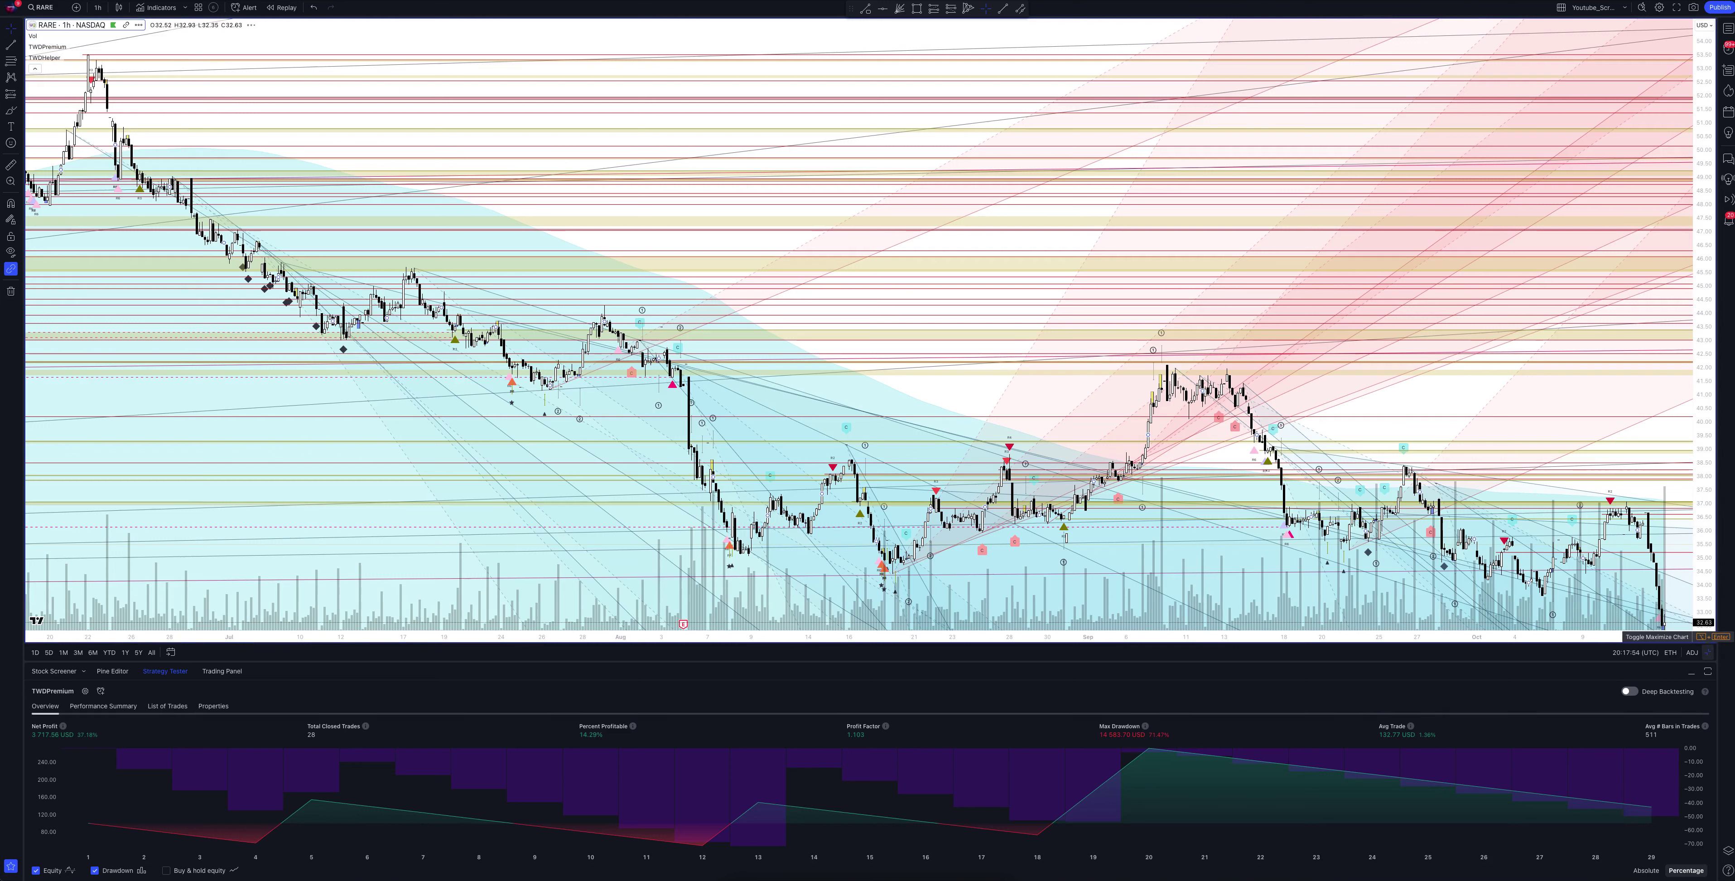
pyautogui.click(98, 7)
pyautogui.click(104, 233)
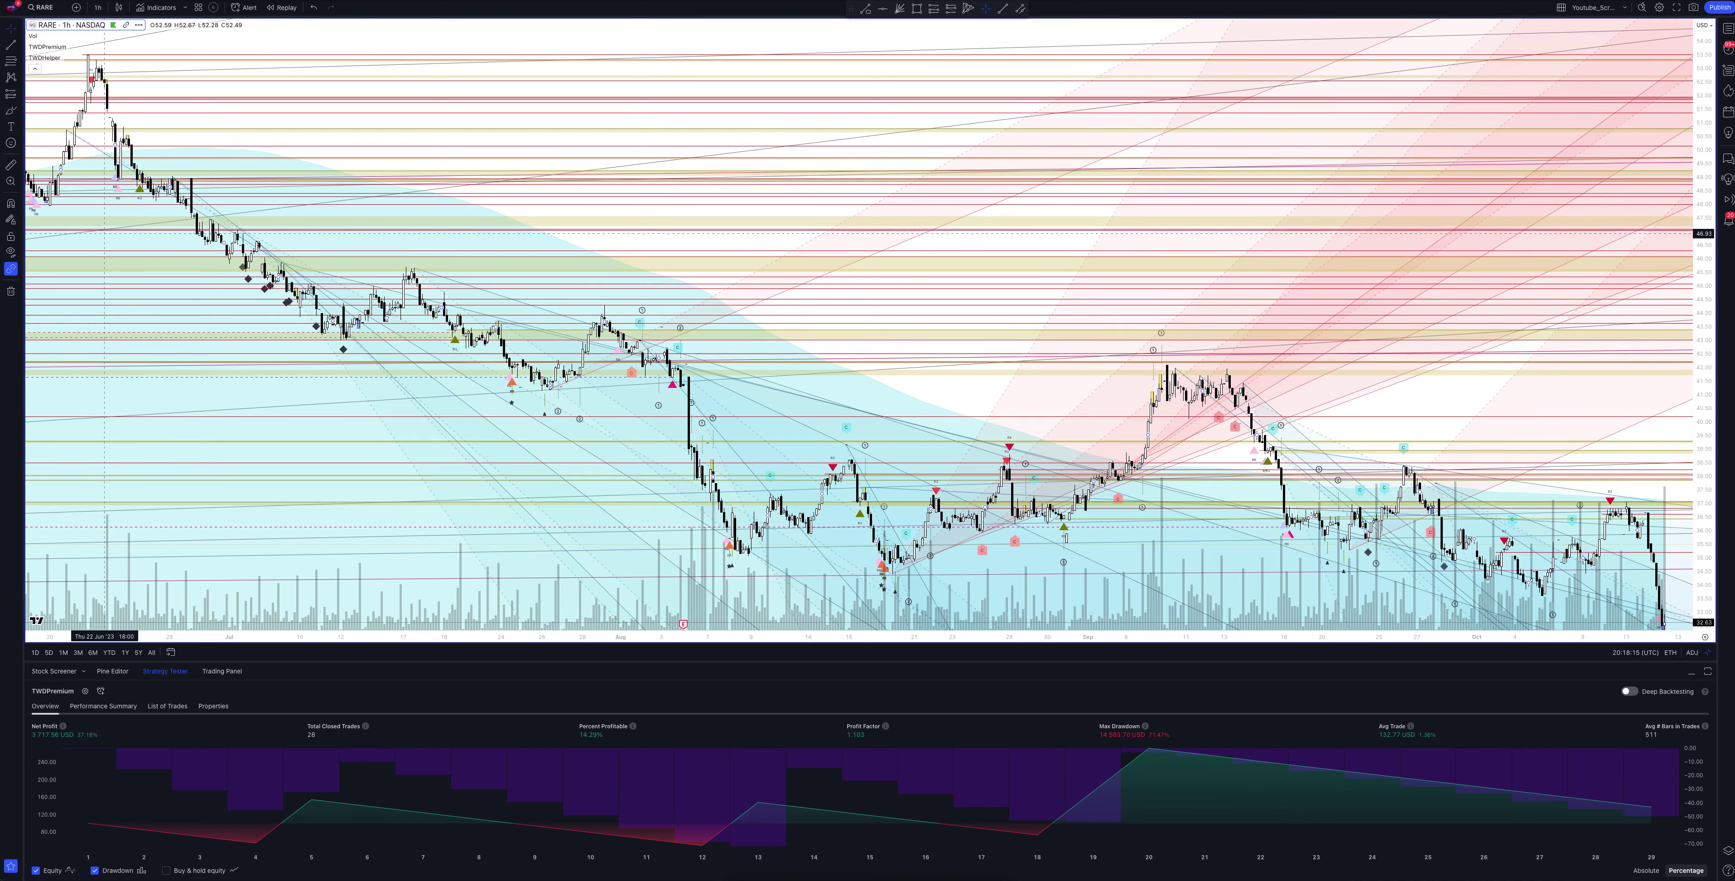
pyautogui.click(98, 7)
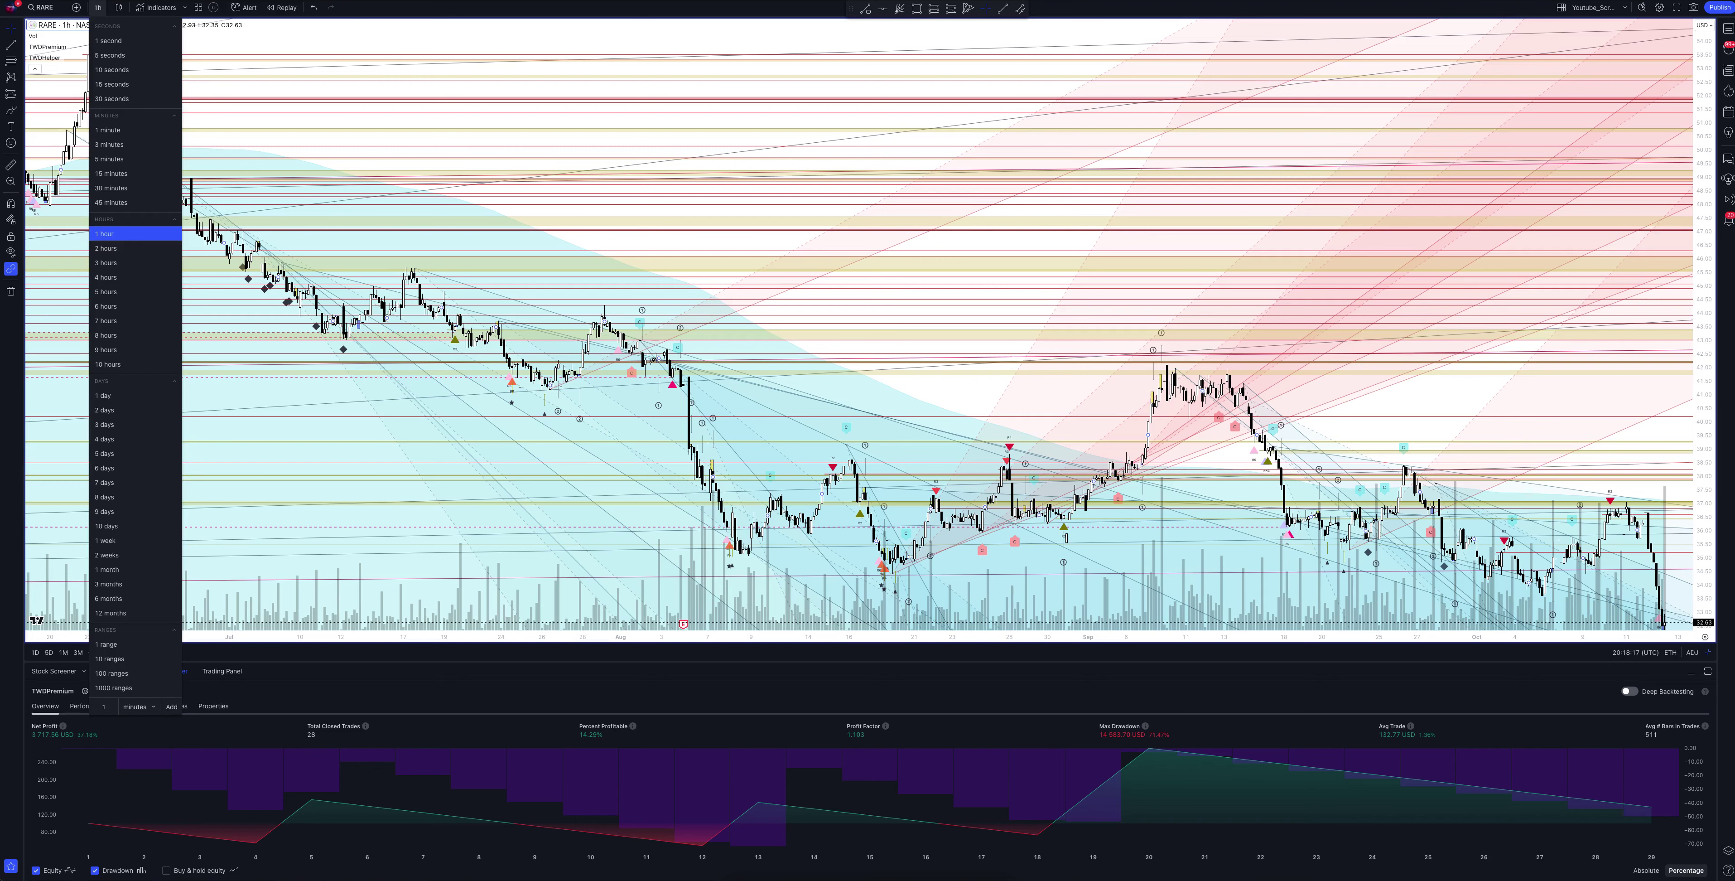
pyautogui.click(107, 248)
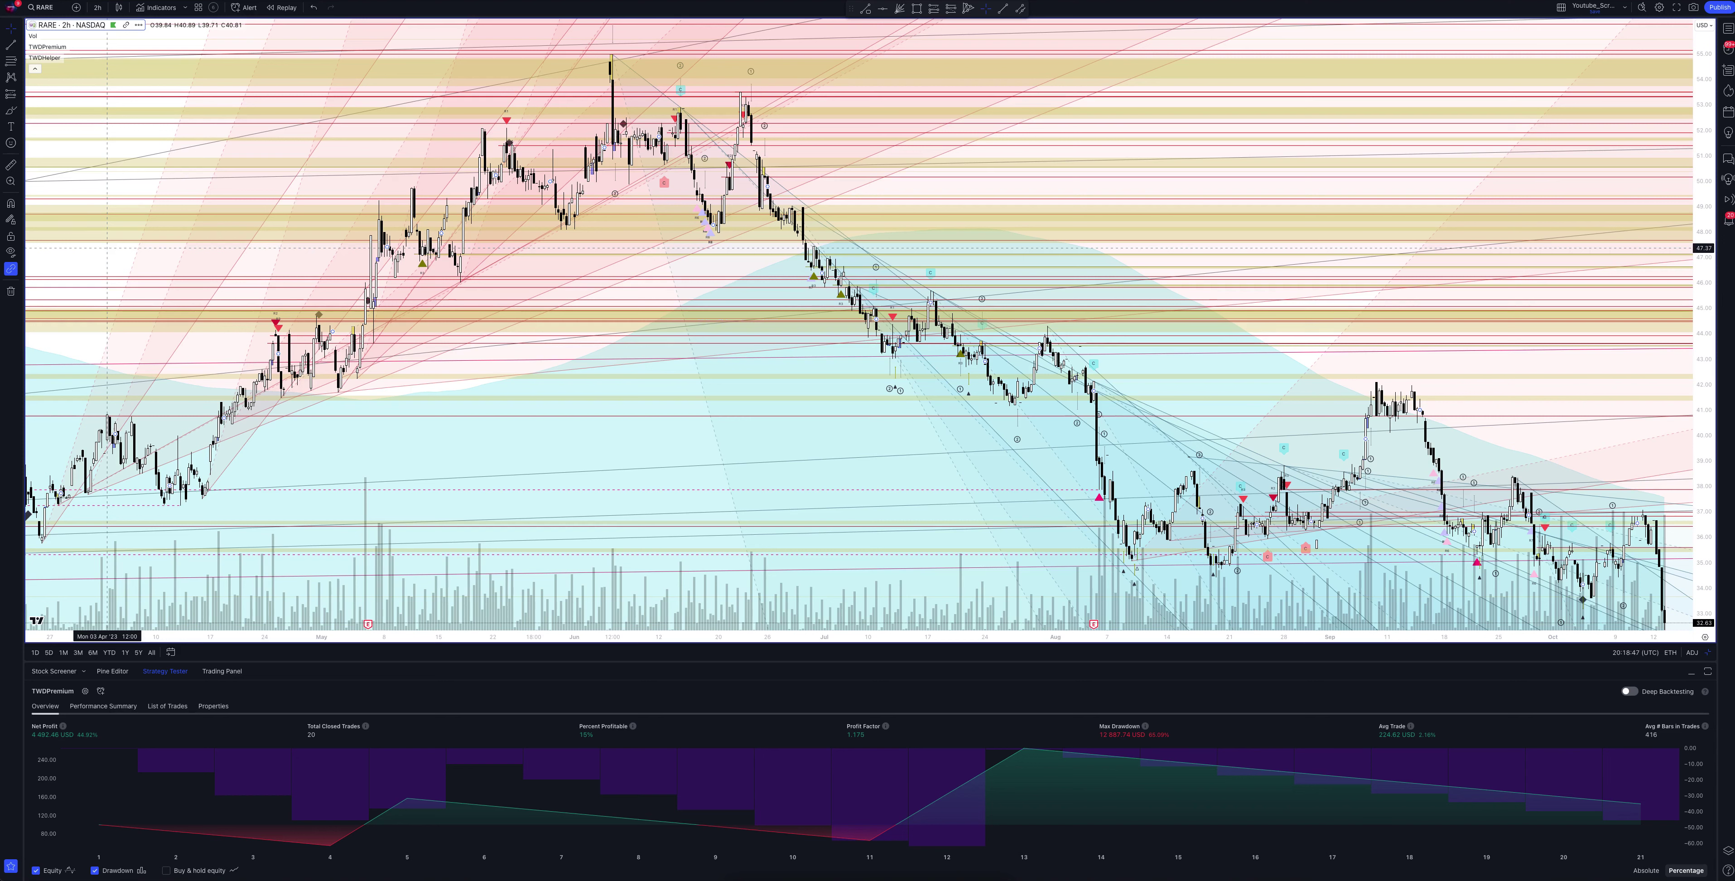
# Step: Change the RARE chart interval from 2 hours to 3 hours
pyautogui.click(97, 7)
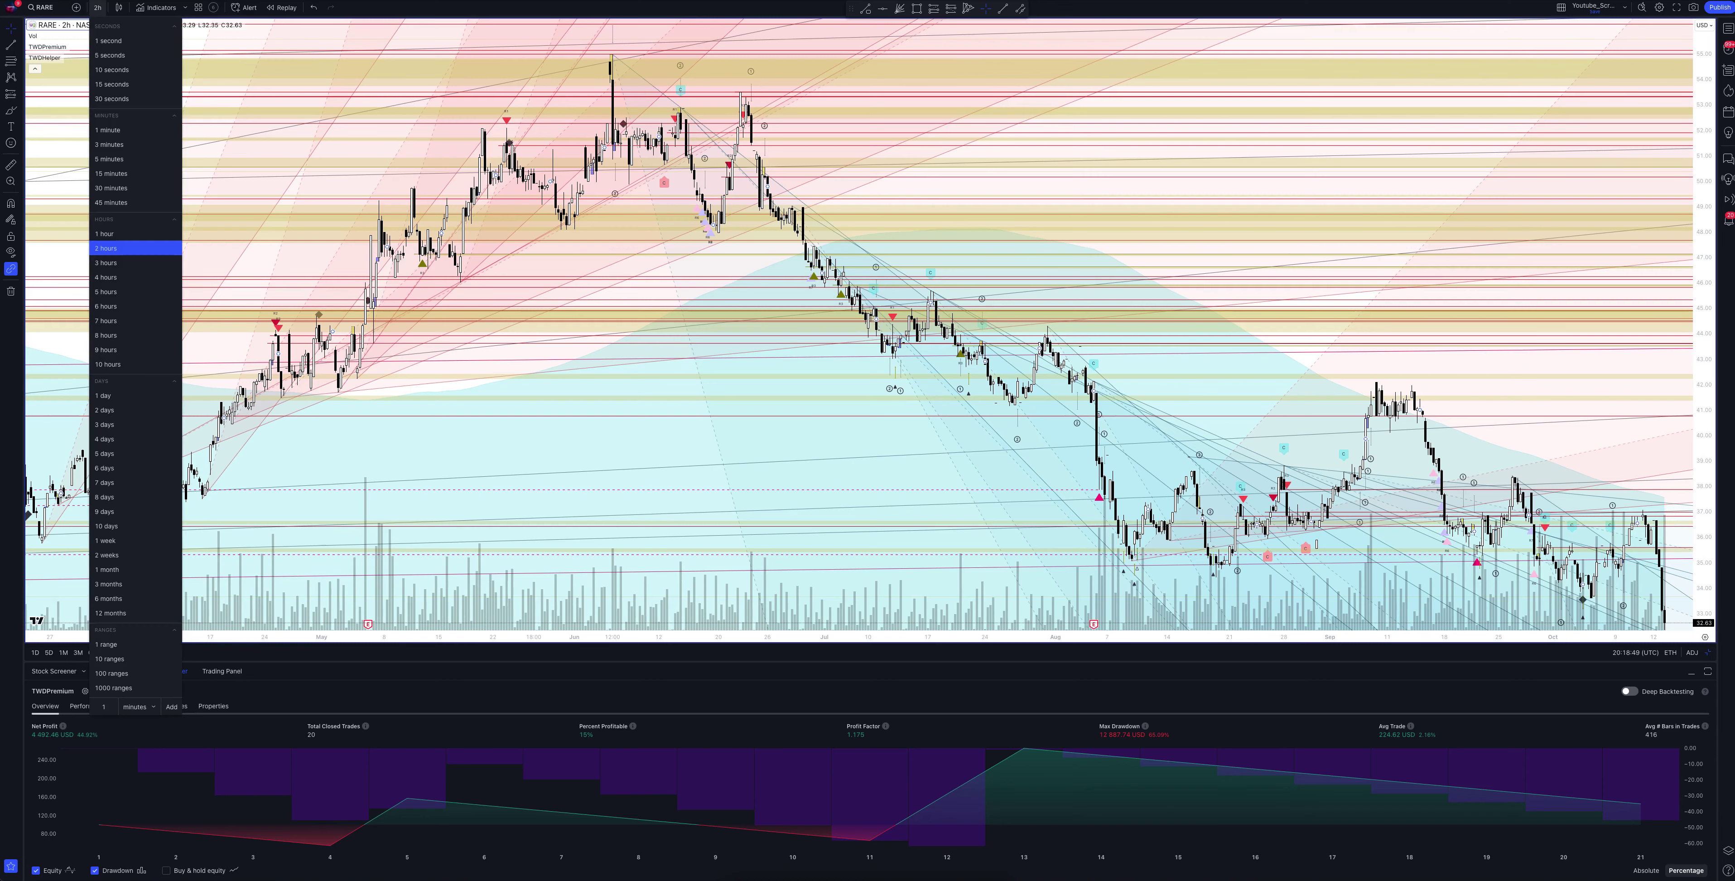
pyautogui.click(106, 263)
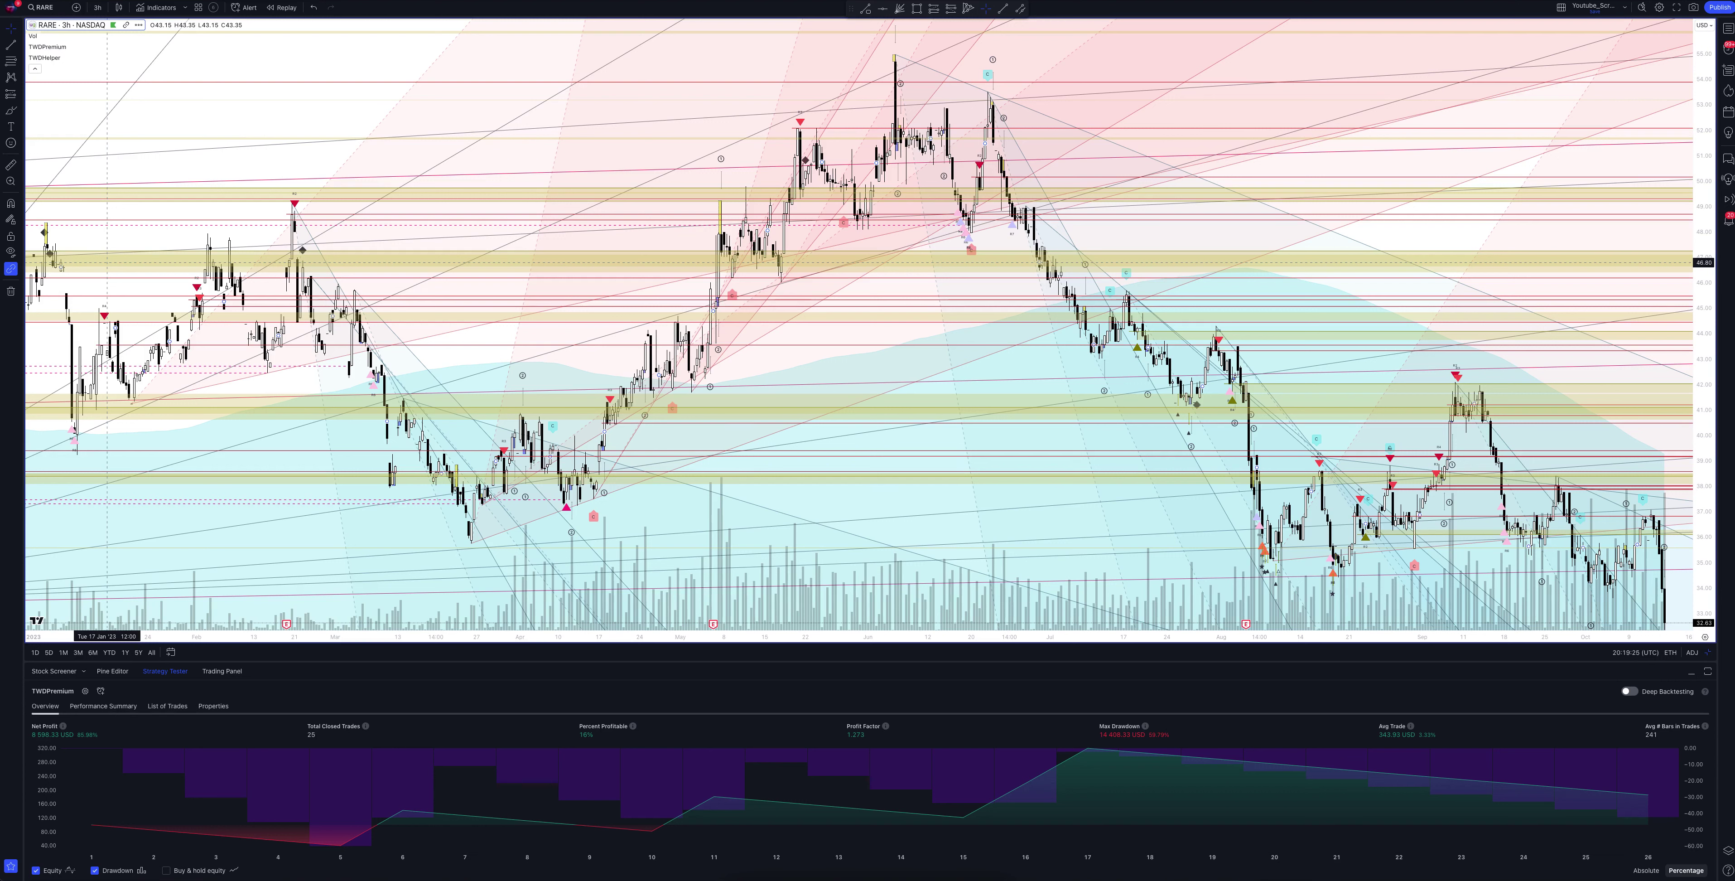
# Step: Pick the 4-hour interval for the RARE chart from the timeframe list
pyautogui.click(98, 7)
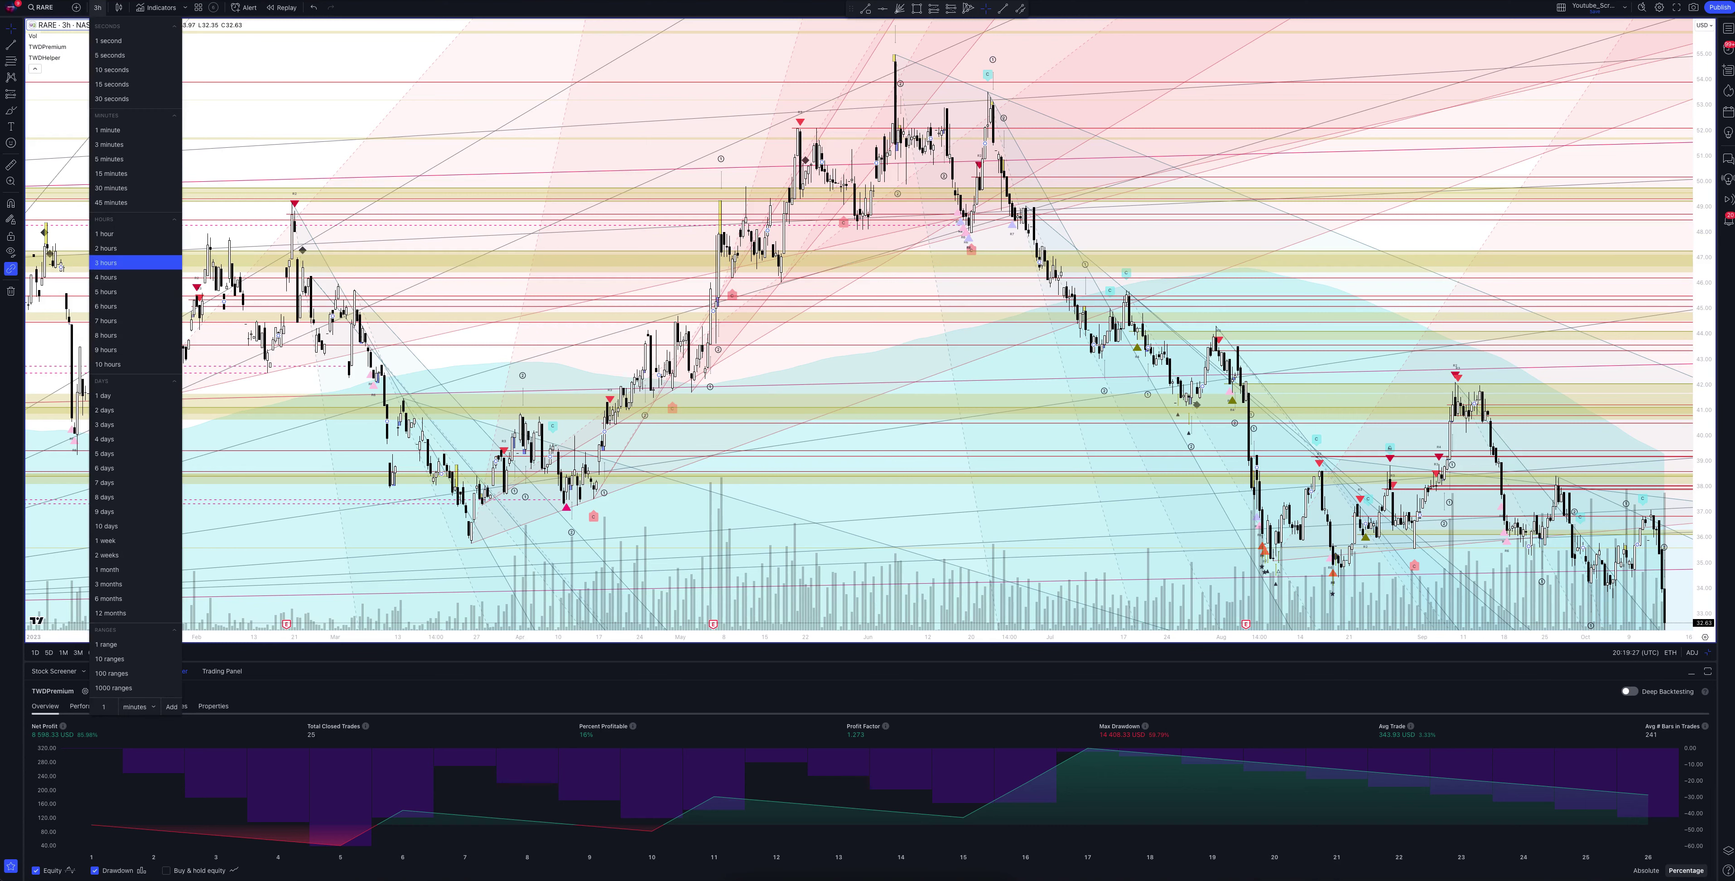
pyautogui.click(105, 277)
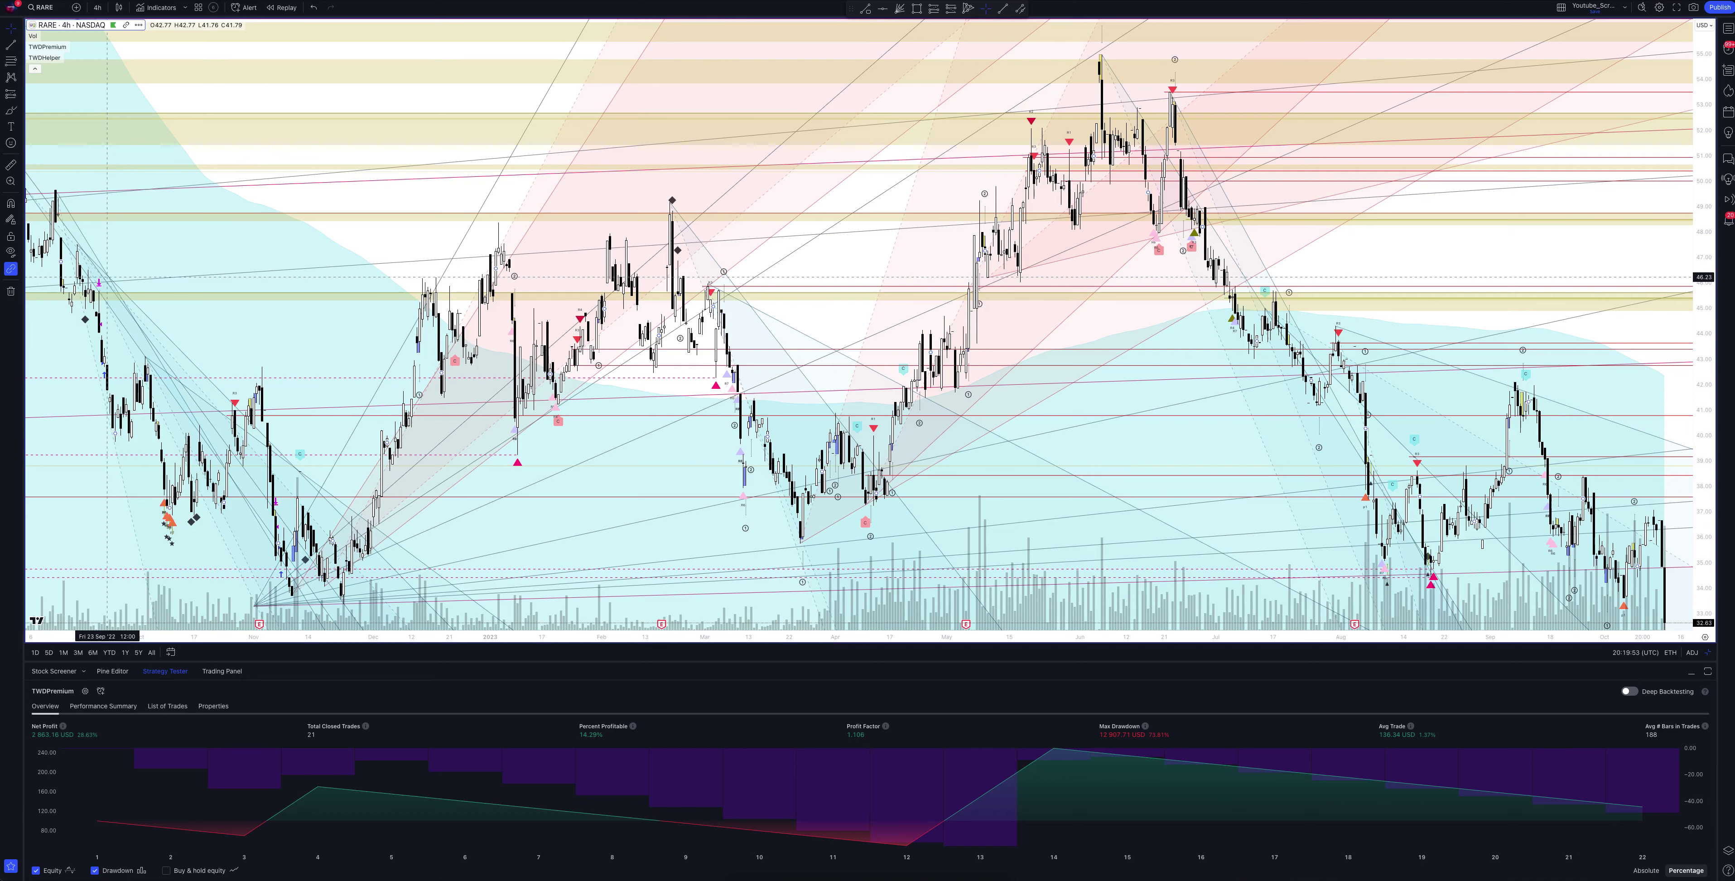
# Step: Change the RARE chart interval from 4 hours to 5 hours
pyautogui.click(97, 7)
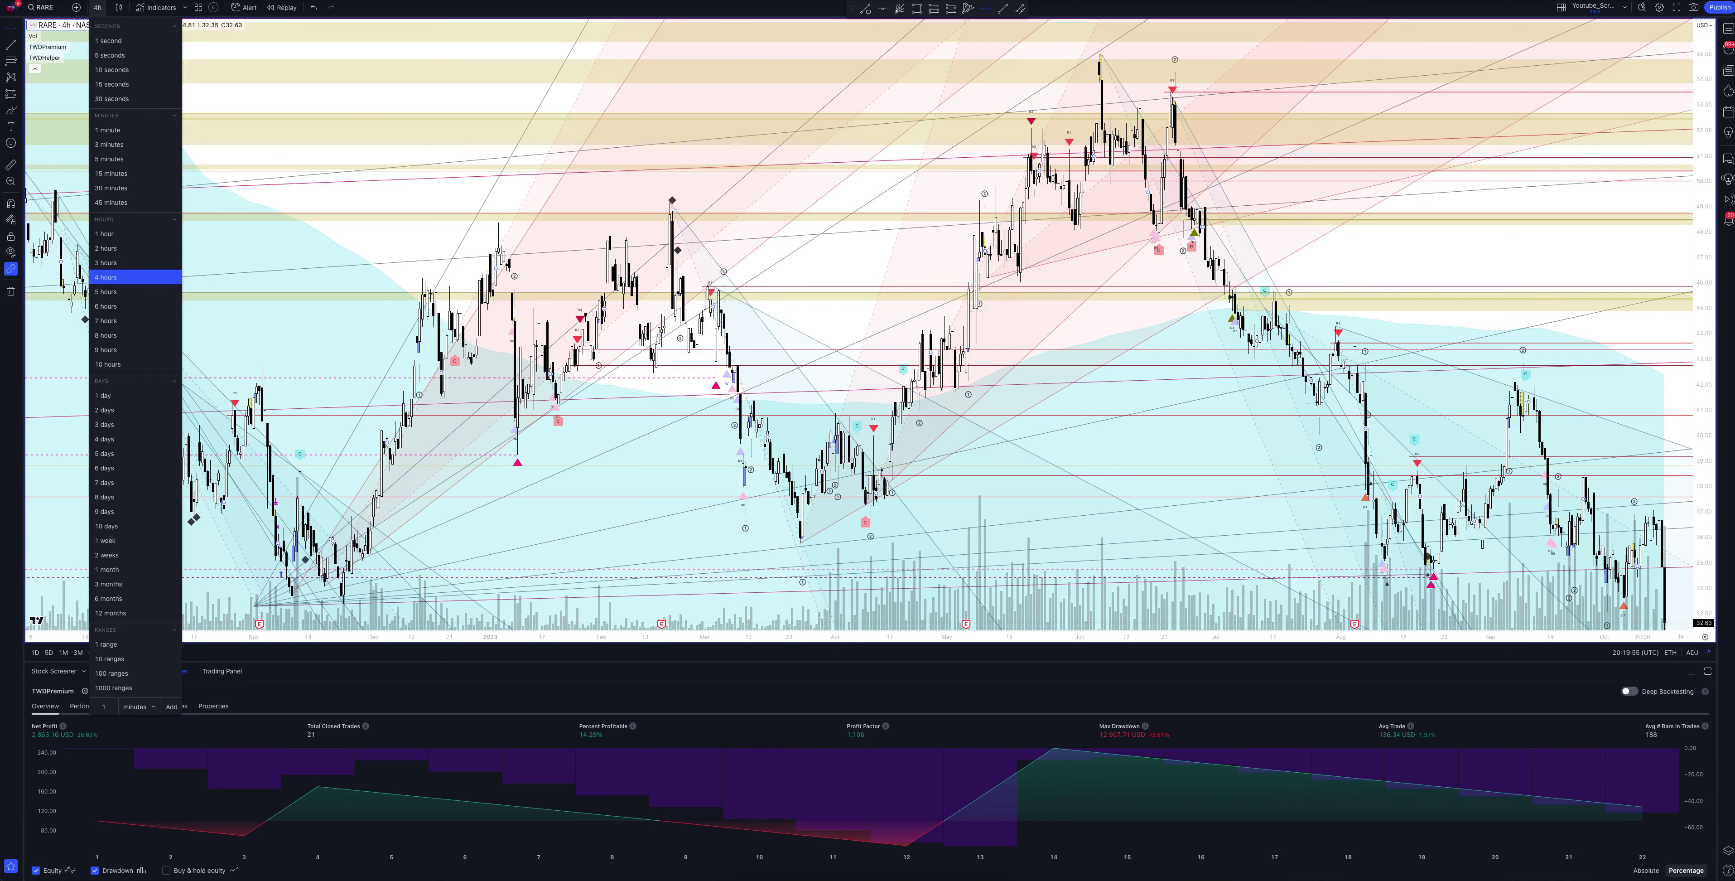
pyautogui.click(105, 291)
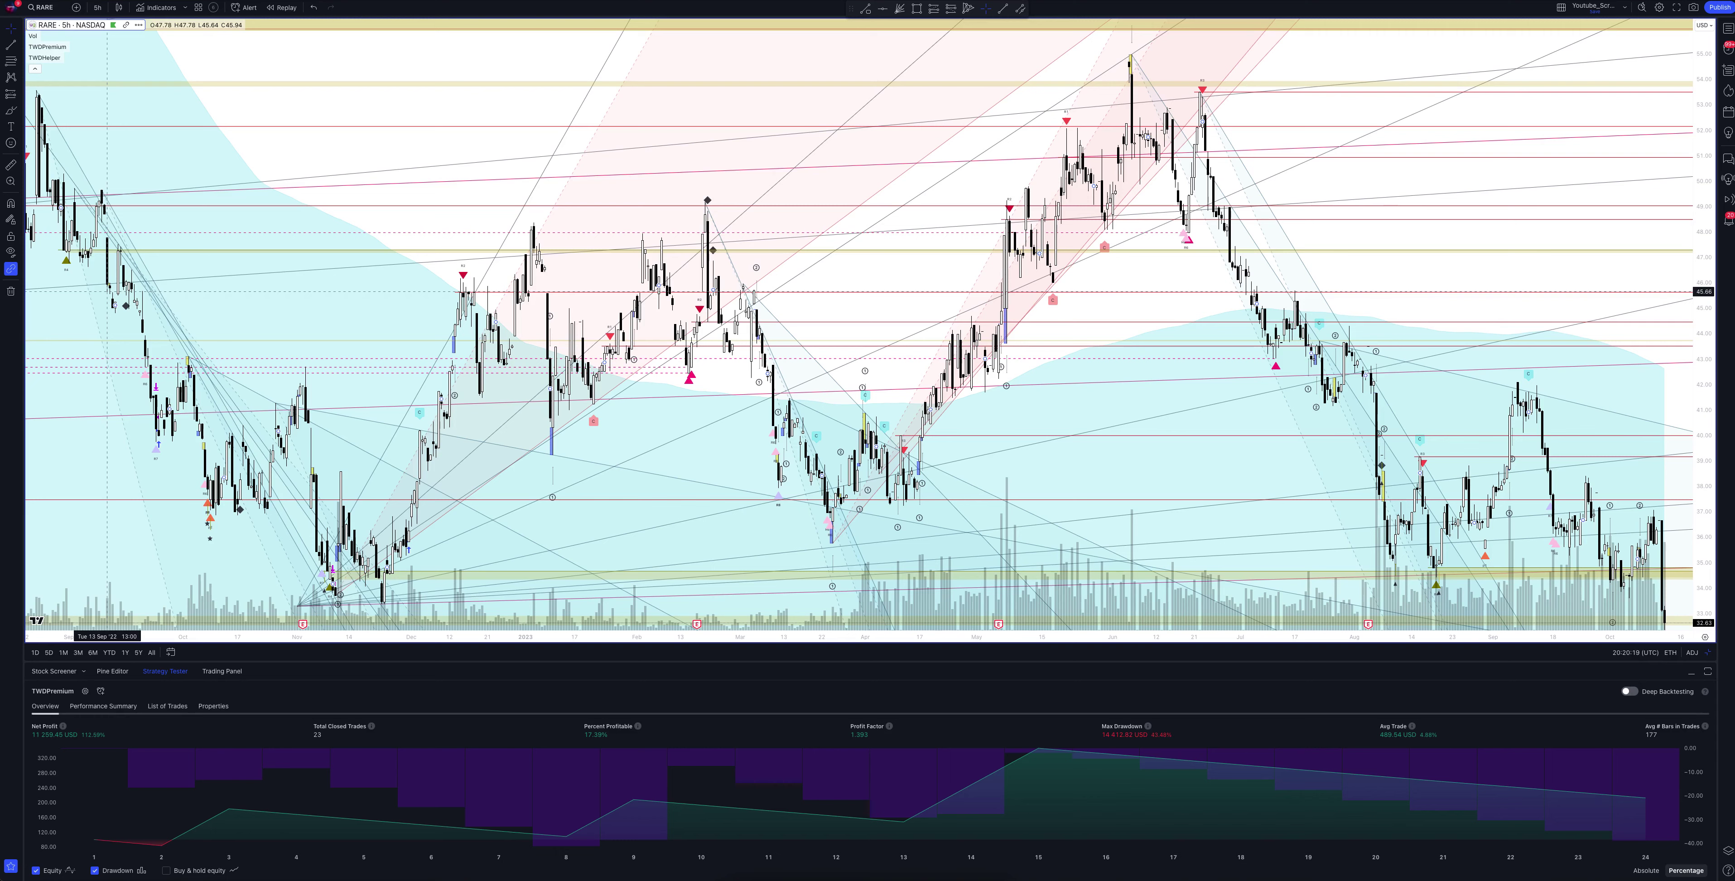
pyautogui.click(97, 7)
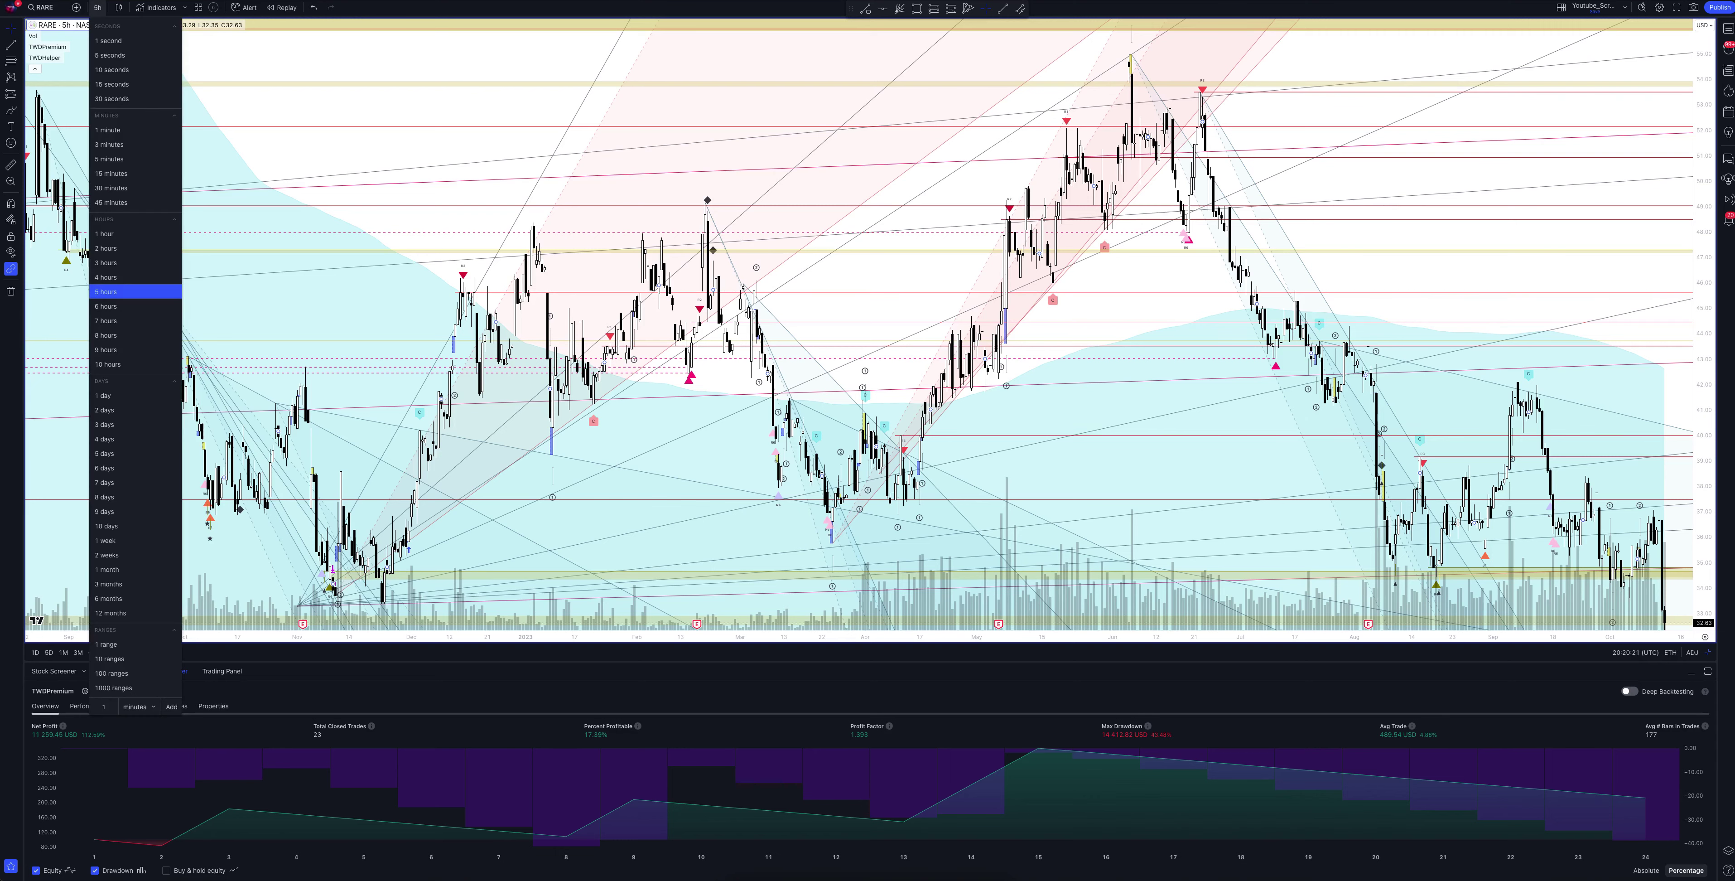
# Step: Switch the RARE chart from 5 hours to the 6-hour interval to refresh the TWDPremium backtest
pyautogui.click(105, 307)
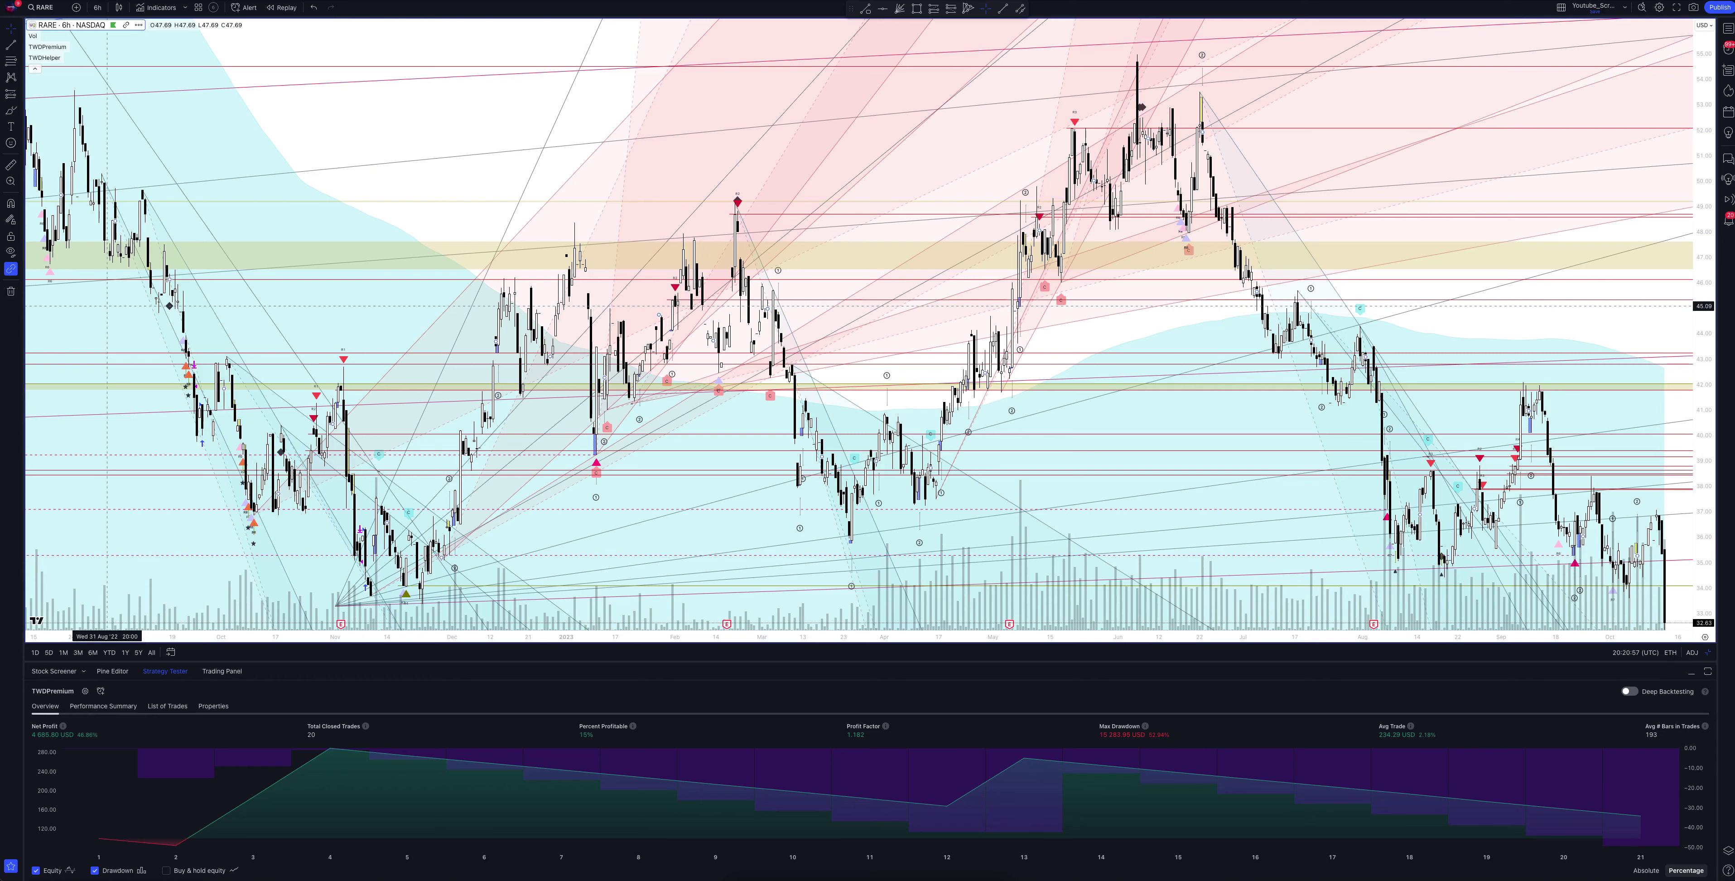
# Step: Set the RARE chart to the 7-hour interval, showing 23 closed TWDPremium trades
pyautogui.click(98, 7)
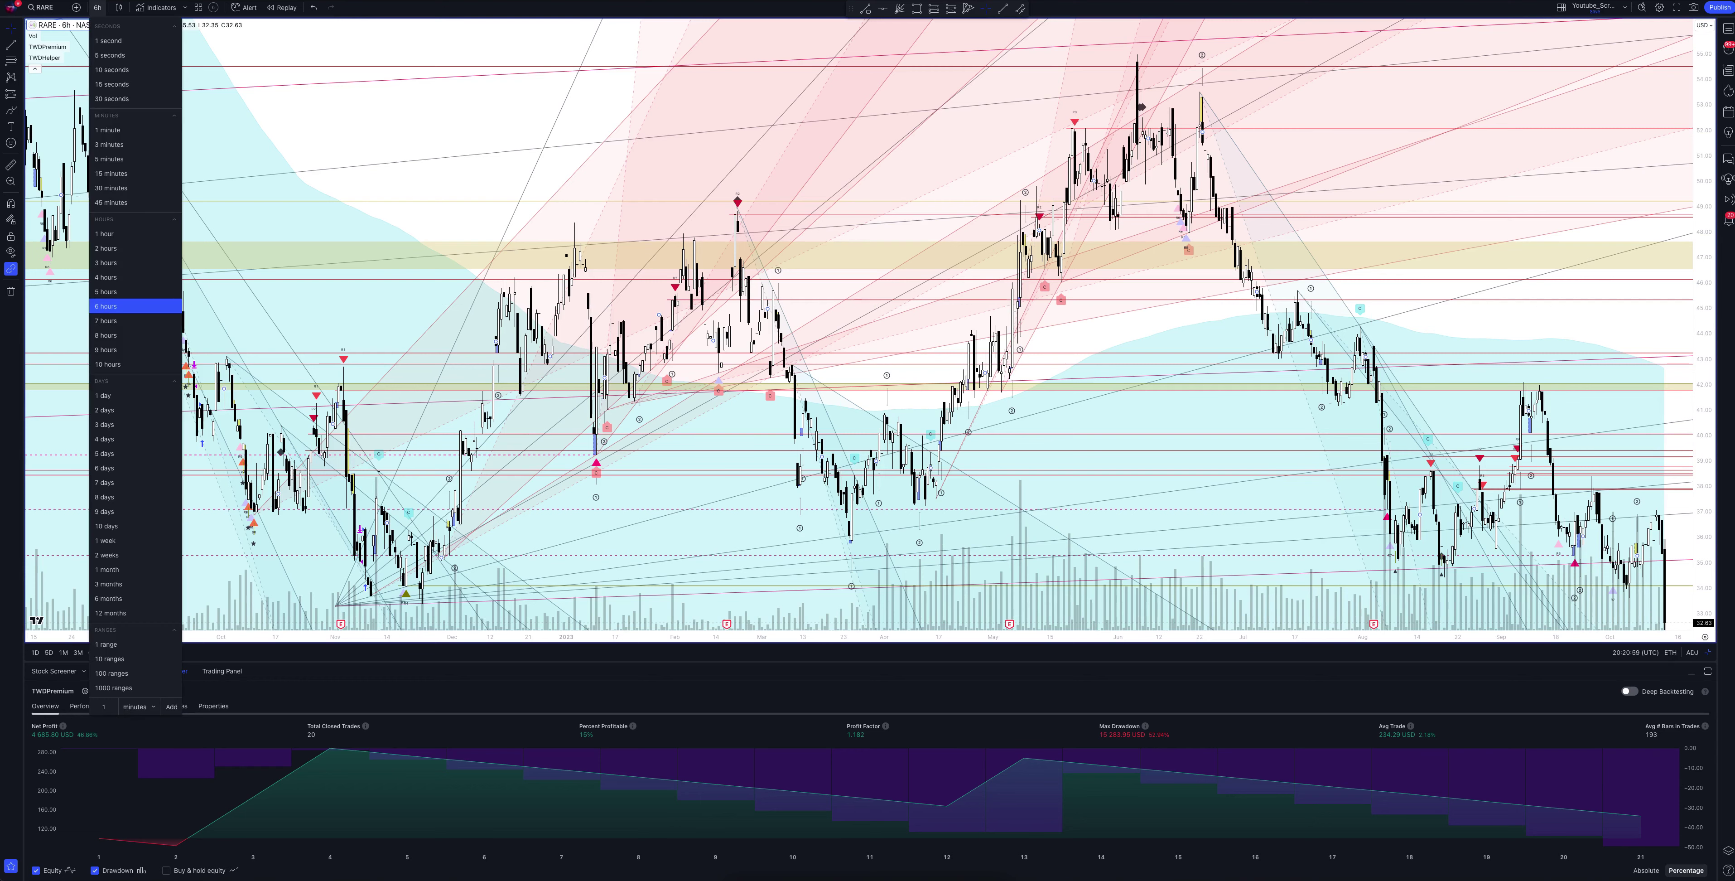
pyautogui.click(105, 320)
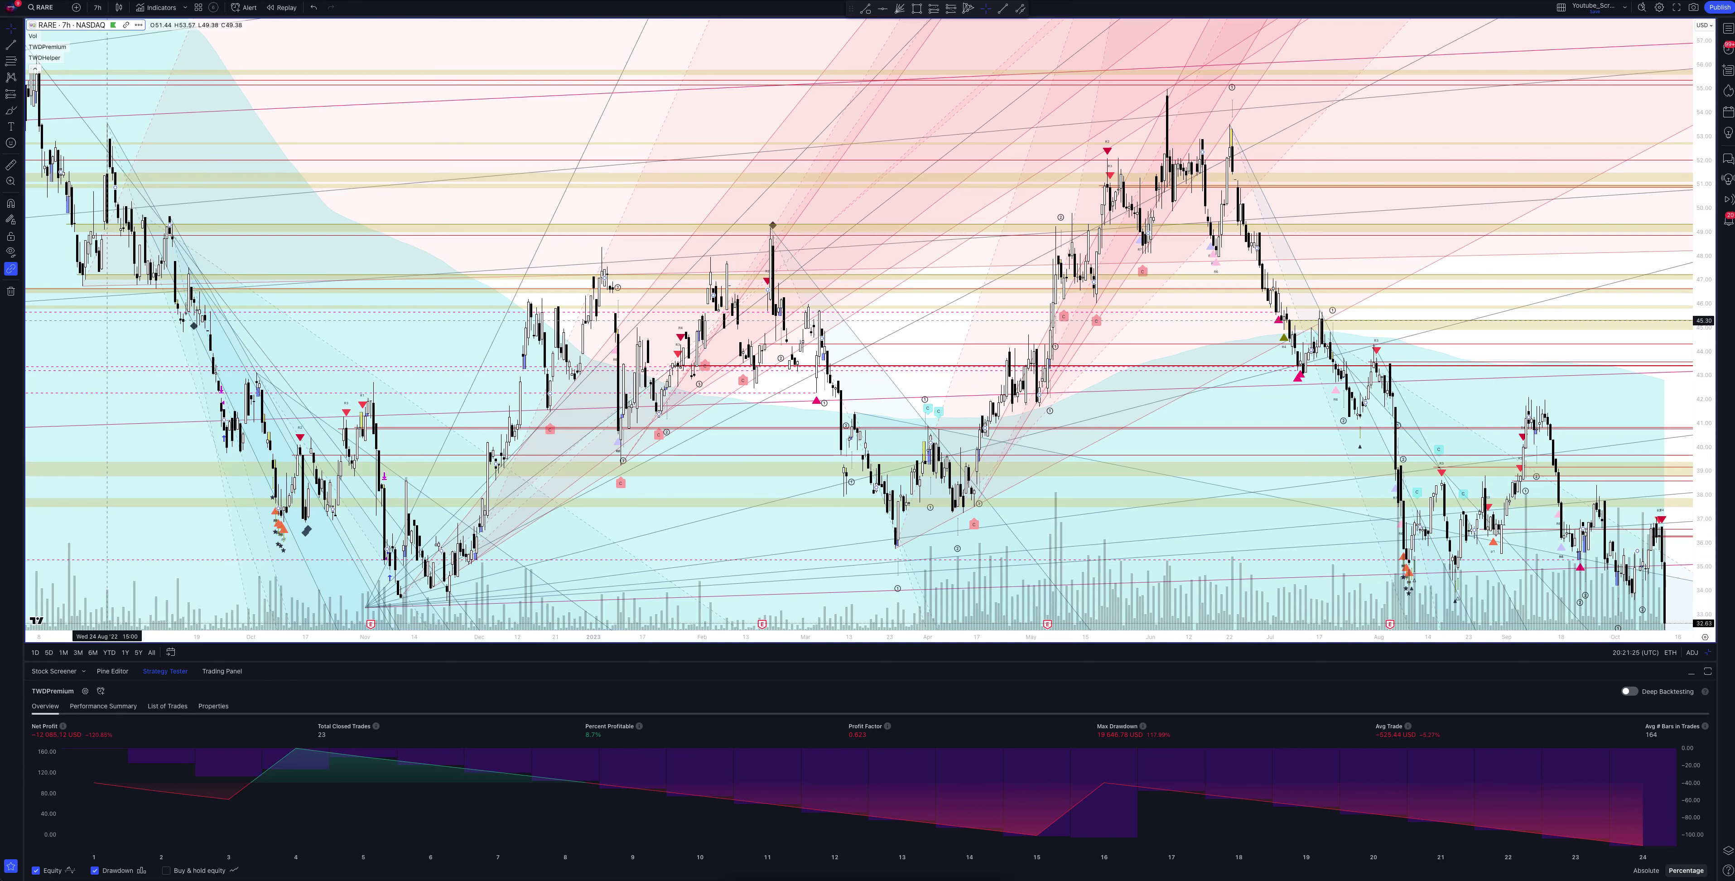
# Step: View the RARE chart on the 8-hour interval, then set it back to 1 hour
pyautogui.click(97, 7)
pyautogui.click(105, 335)
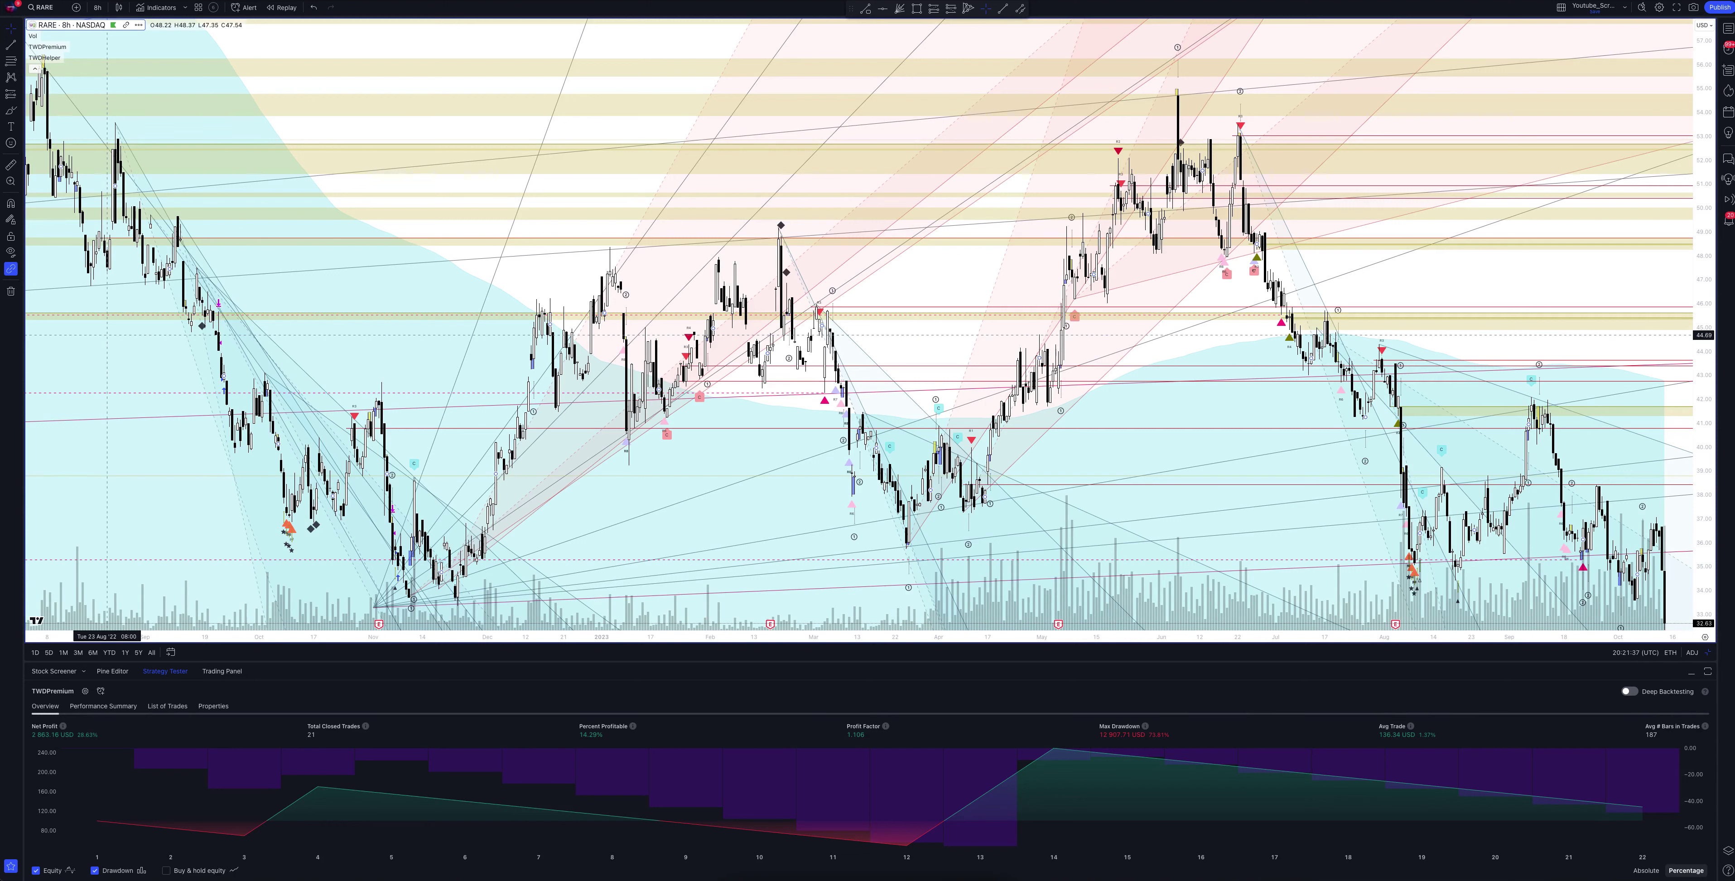
pyautogui.click(98, 7)
pyautogui.click(104, 233)
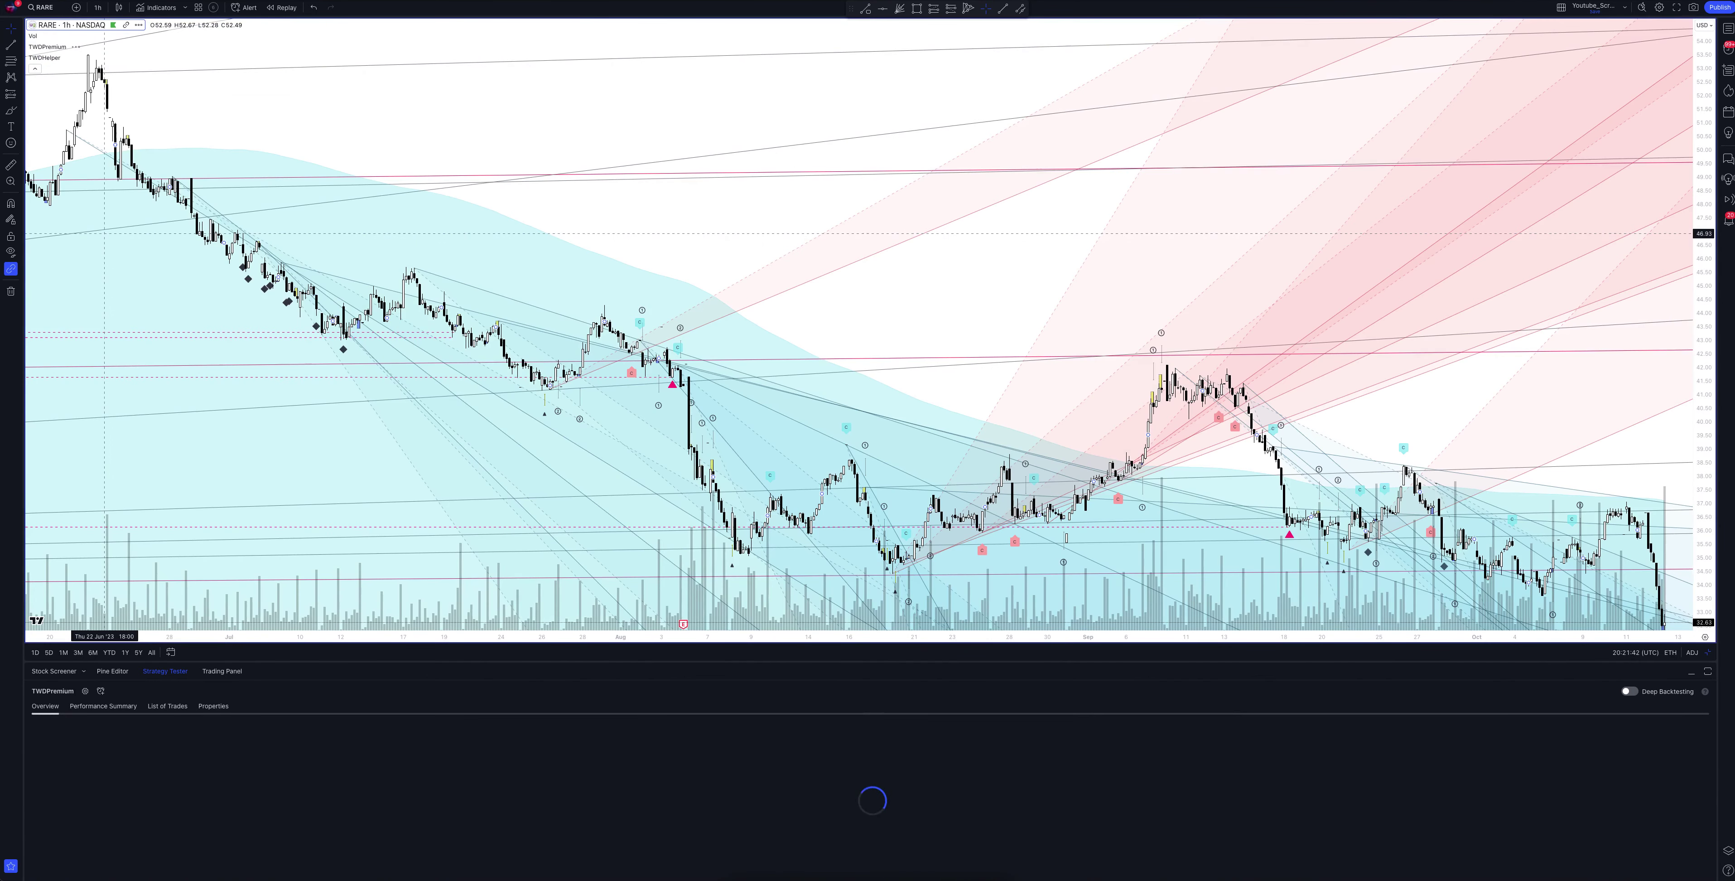
# Step: Un-maximize the 1-hour chart to restore the eight-chart RARE timeframe grid
pyautogui.click(1707, 652)
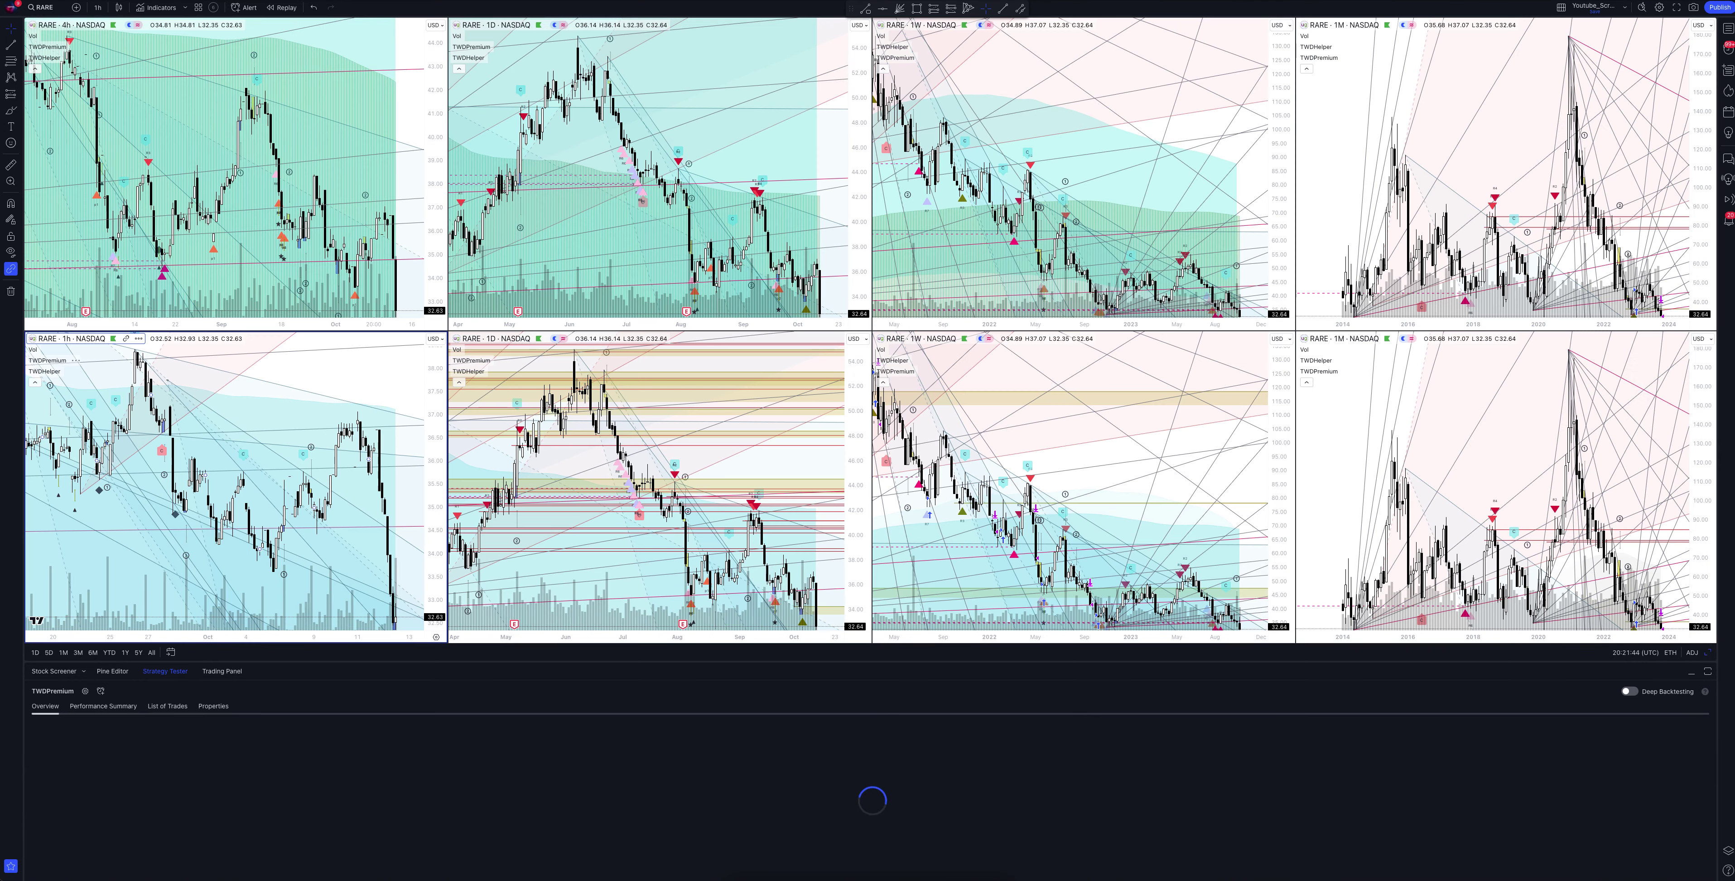